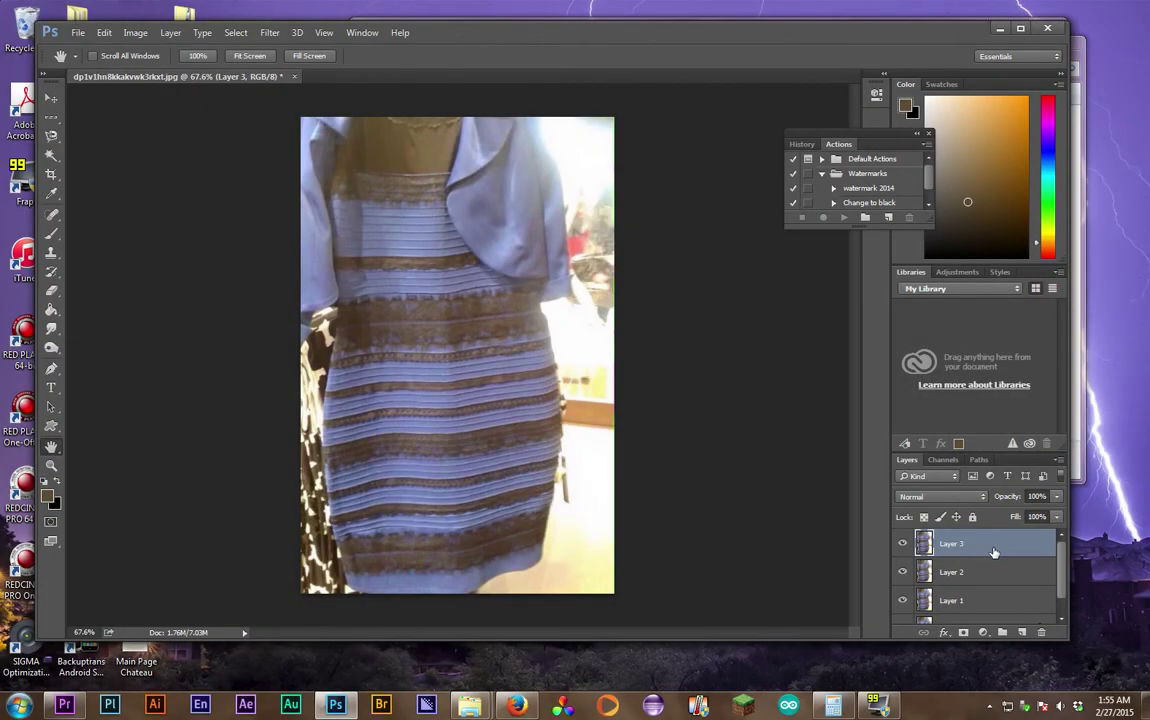
Step: Delete Layer 3 and Layer 2, leaving the dress photo as only its Background layer
key("Delete")
key("Delete")
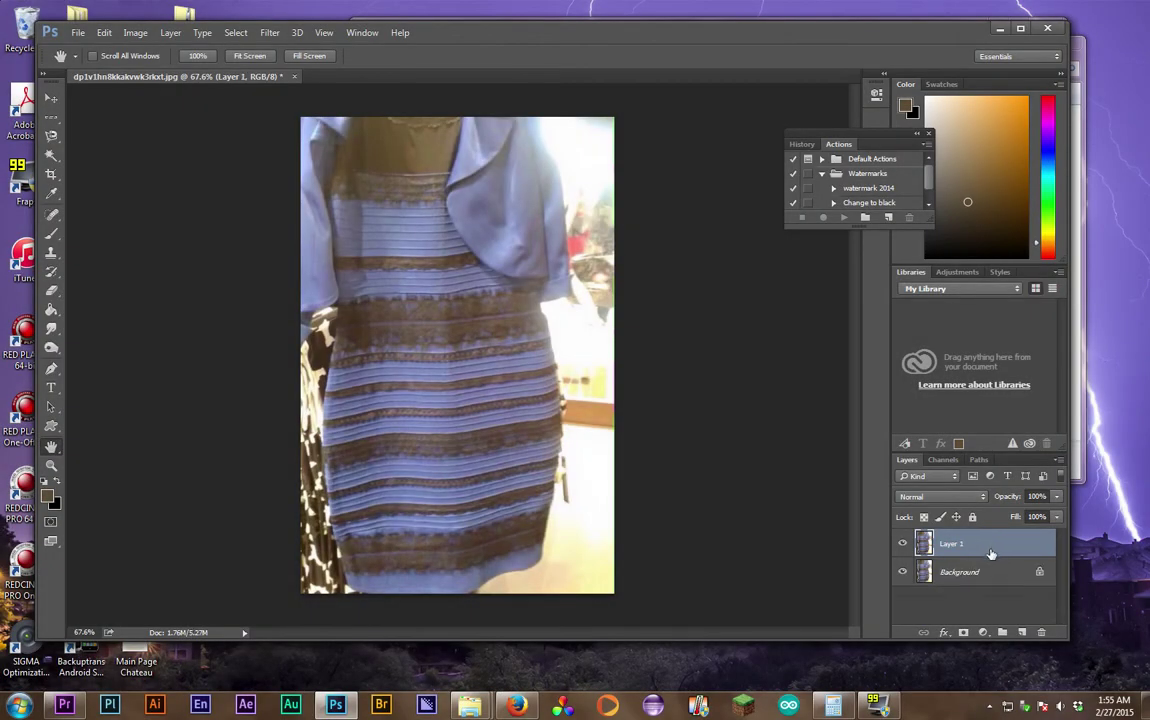
key("Delete")
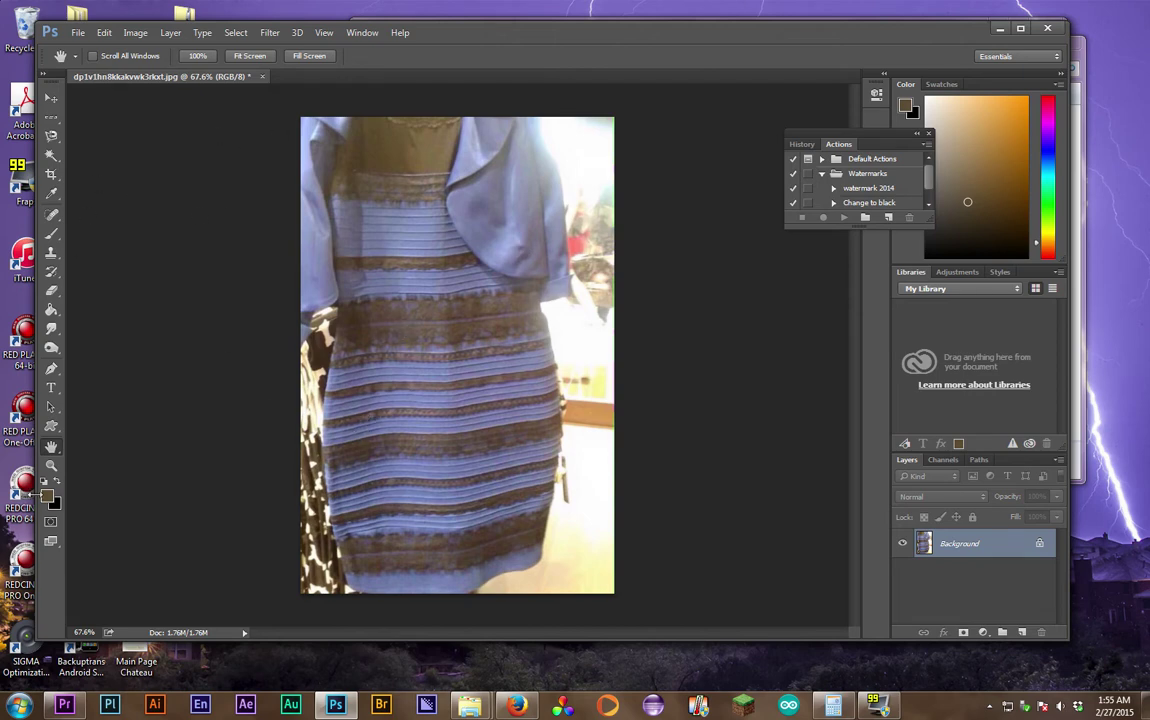
Step: Zoom in on the dress and pan to bring the upper bodice into view
key("z")
left_click_drag(356, 179, 470, 313)
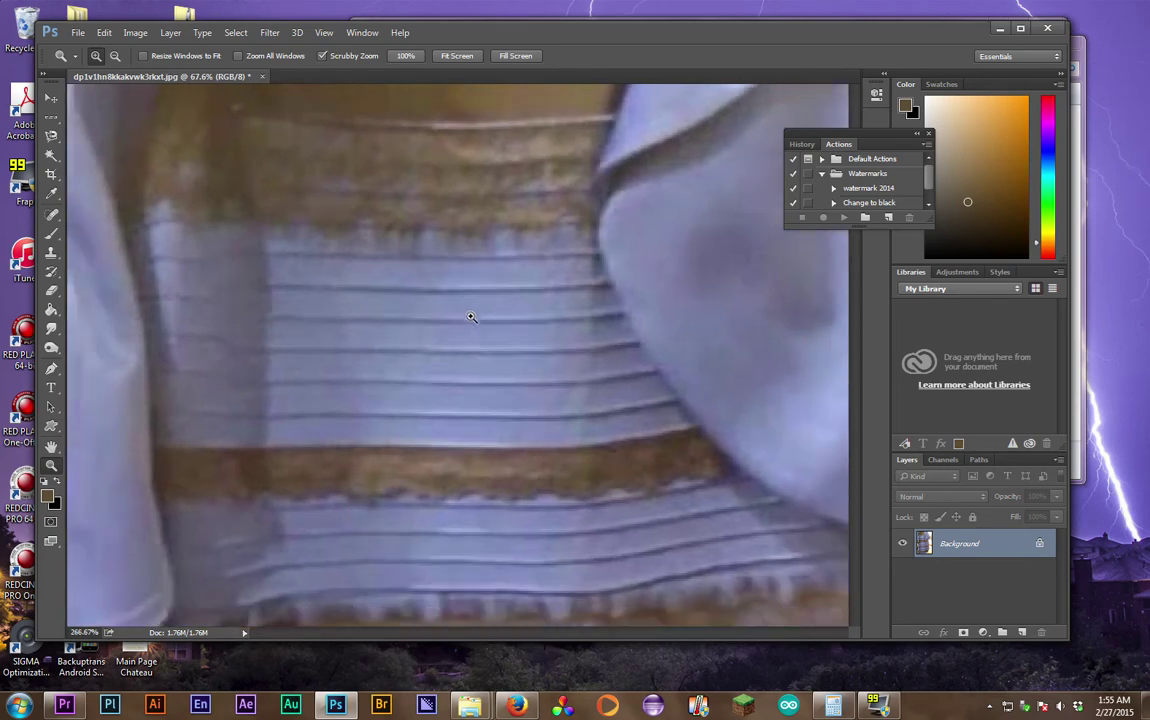
left_click(51, 447)
left_click_drag(470, 236, 436, 416)
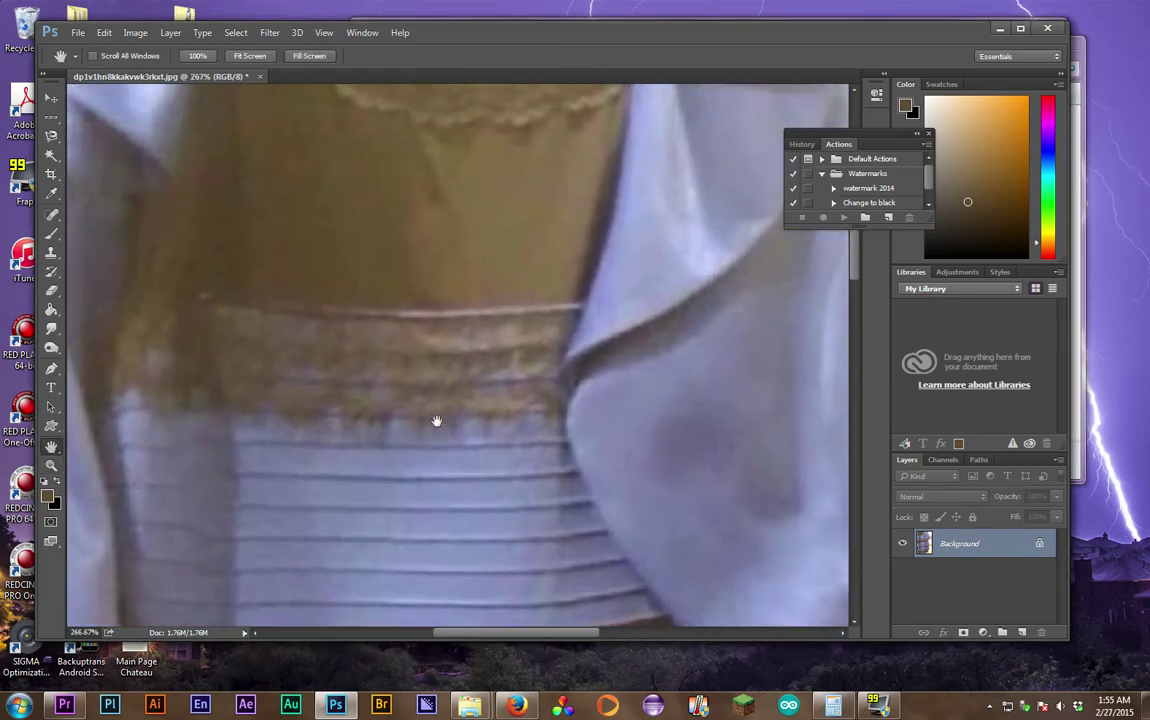
Step: Sample the gold bodice with the Eyedropper, then the light-blue stripe and sleeve as foreground
left_click(51, 193)
left_click(175, 190)
left_click(471, 183)
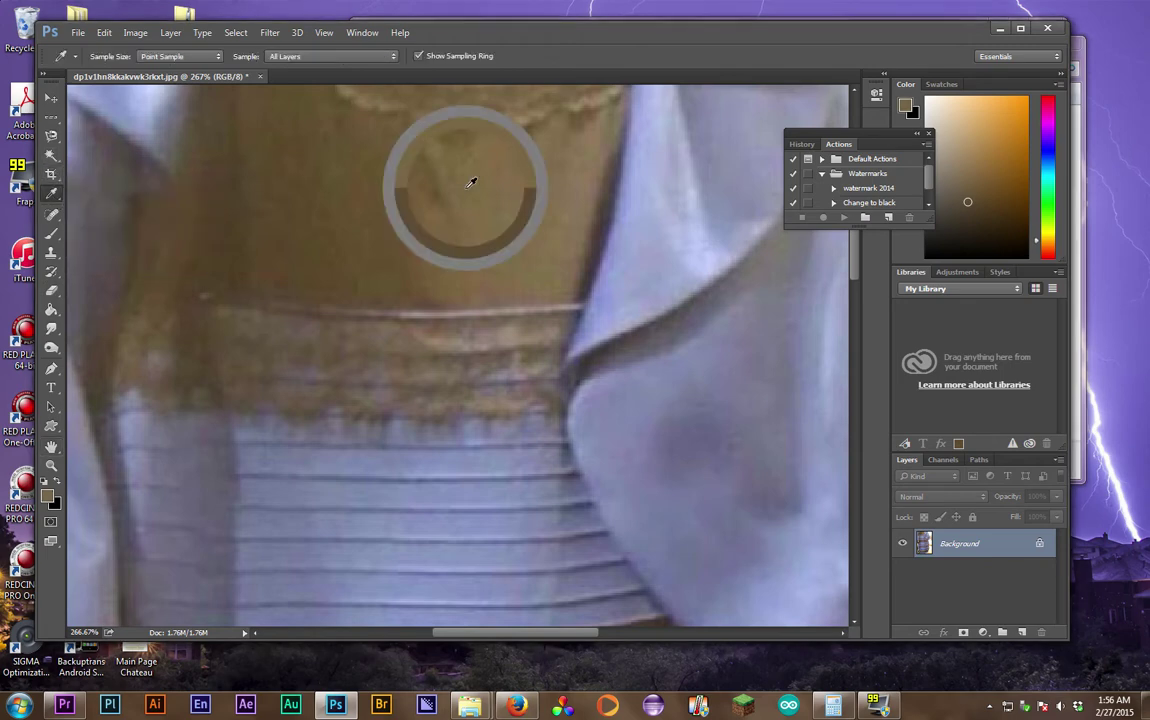
left_click_drag(471, 183, 471, 205)
left_click_drag(428, 490, 428, 490)
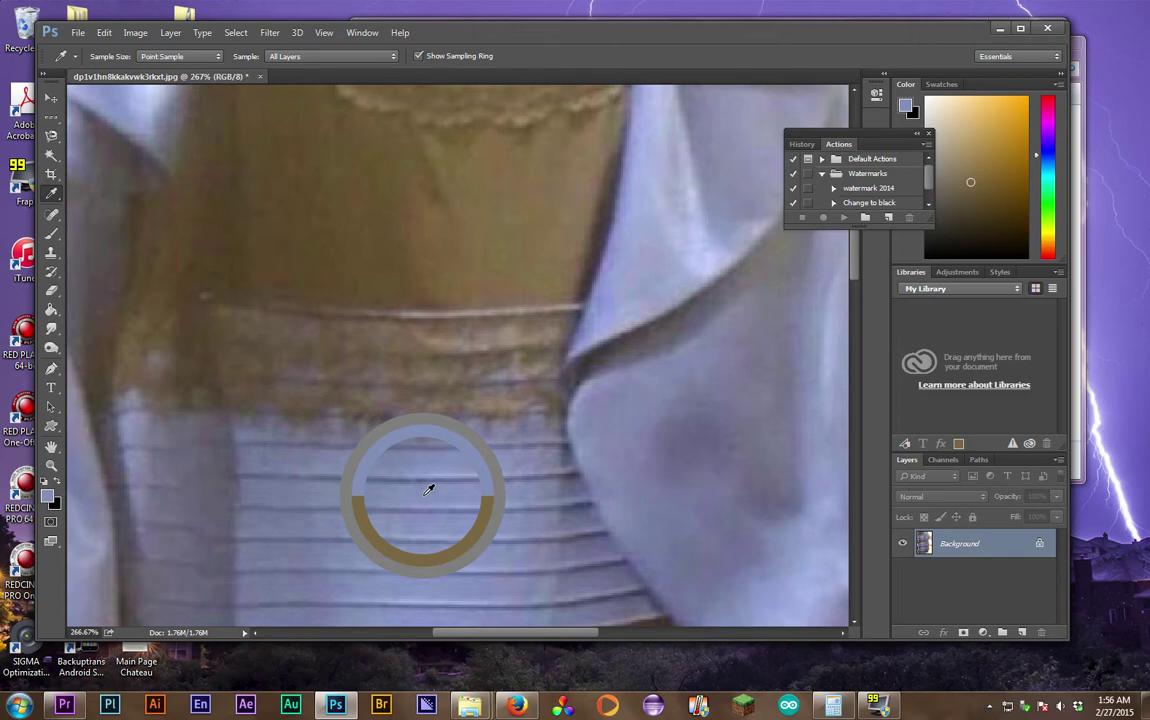
left_click(695, 227)
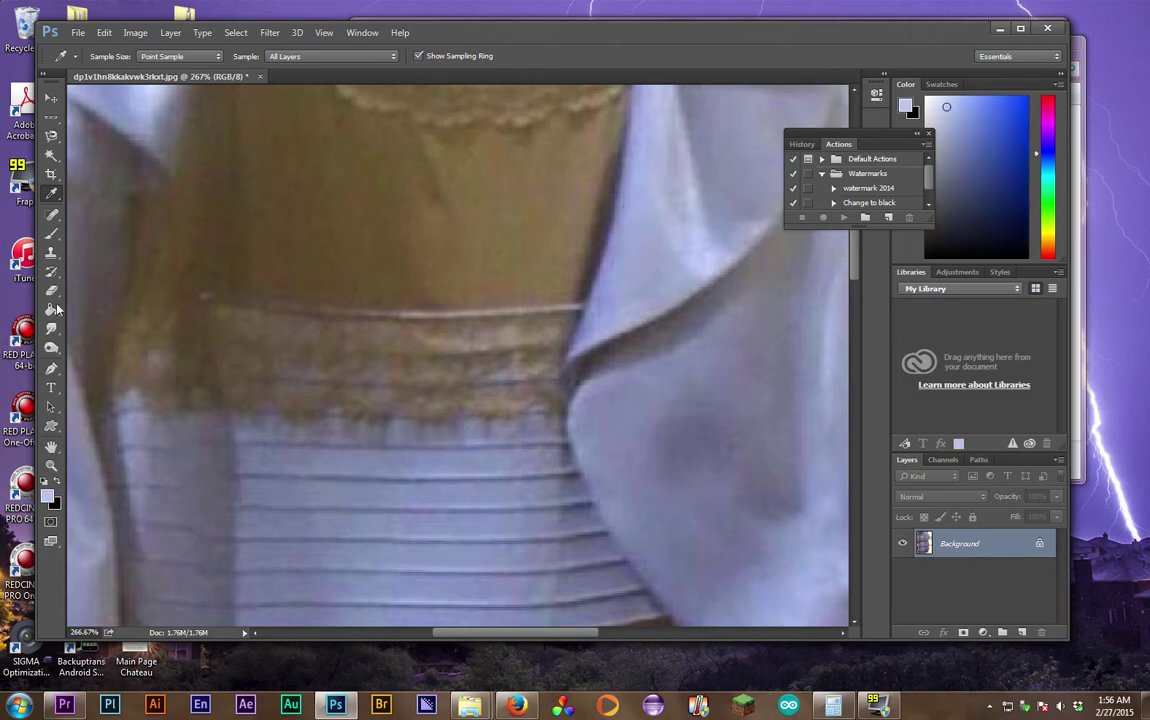
Step: Zoom back out to fit the whole dress photo in view
left_click(51, 465)
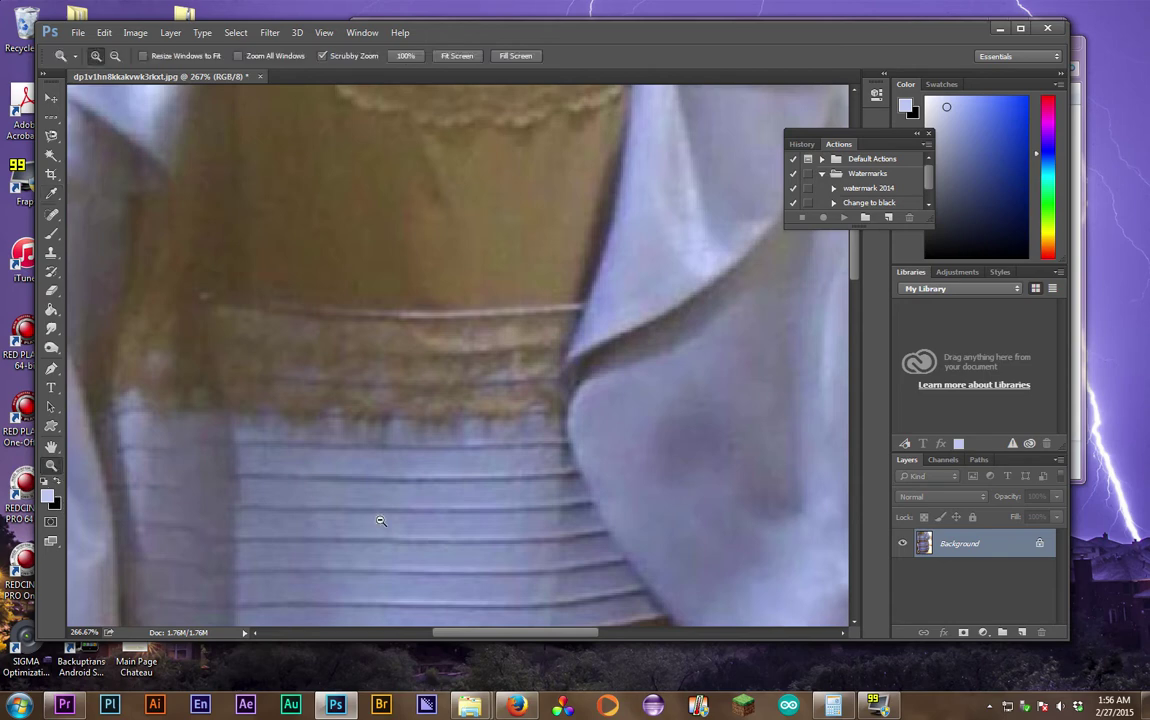
left_click_drag(380, 520, 348, 418)
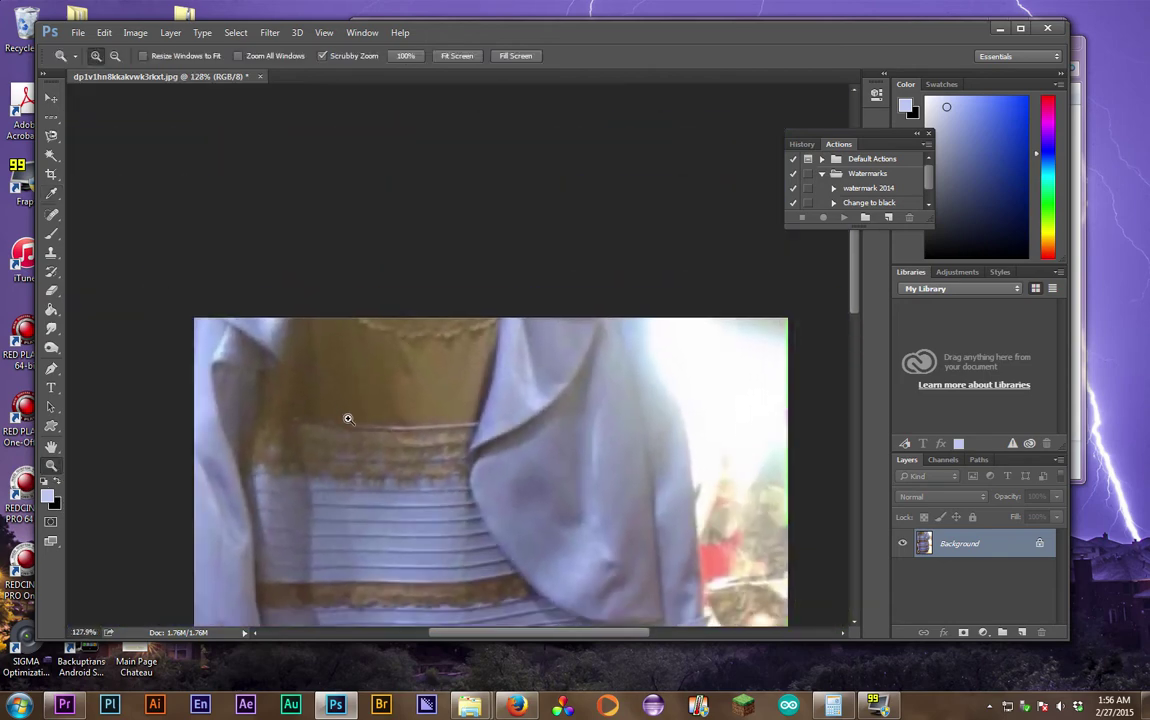
left_click(51, 446)
left_click_drag(513, 560, 542, 367)
left_click(170, 32)
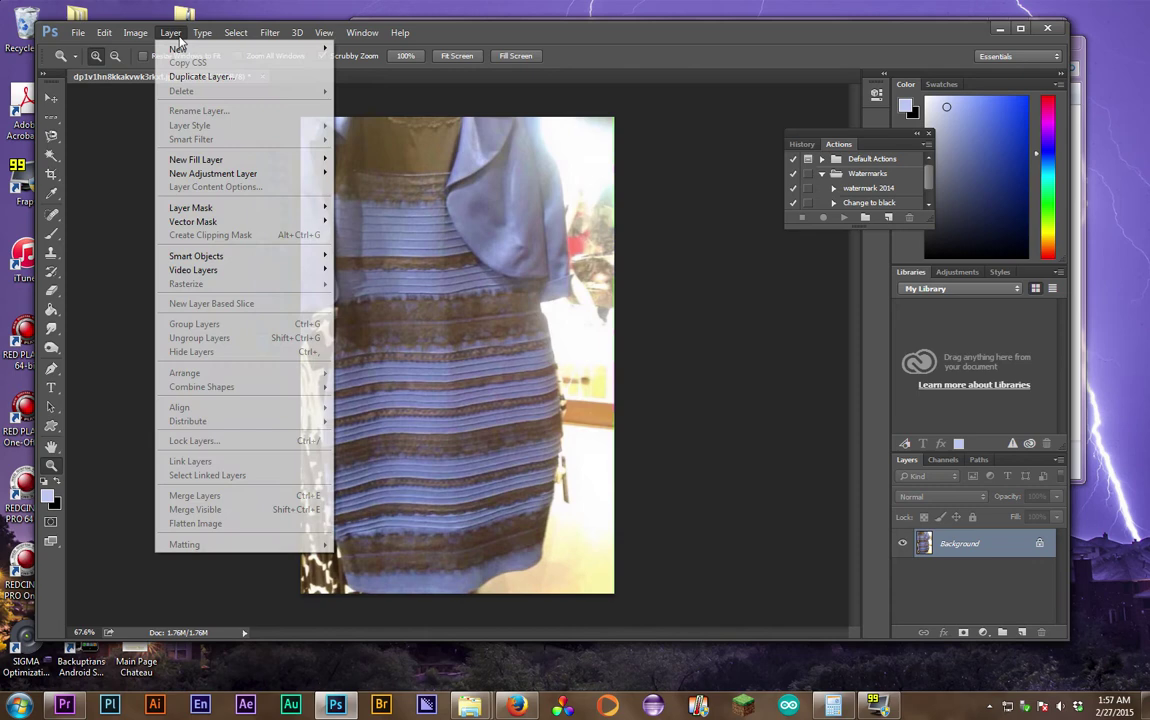
mouse_move(137, 32)
mouse_move(212, 69)
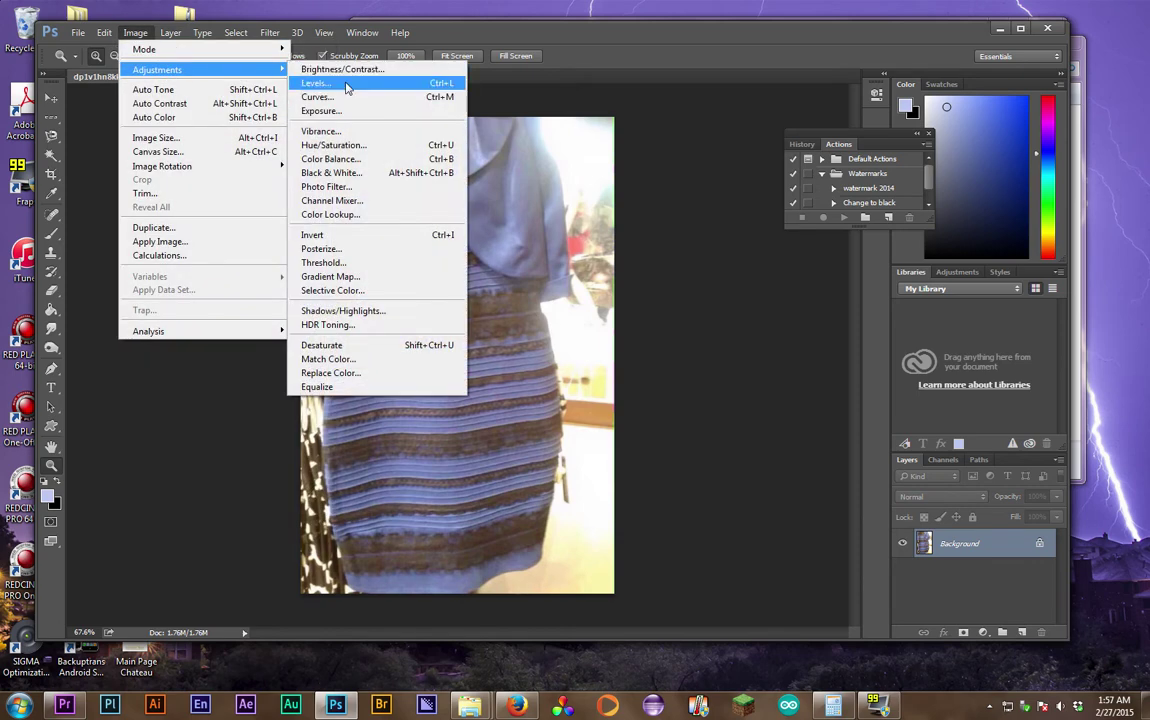
left_click(318, 83)
left_click_drag(853, 347, 945, 359)
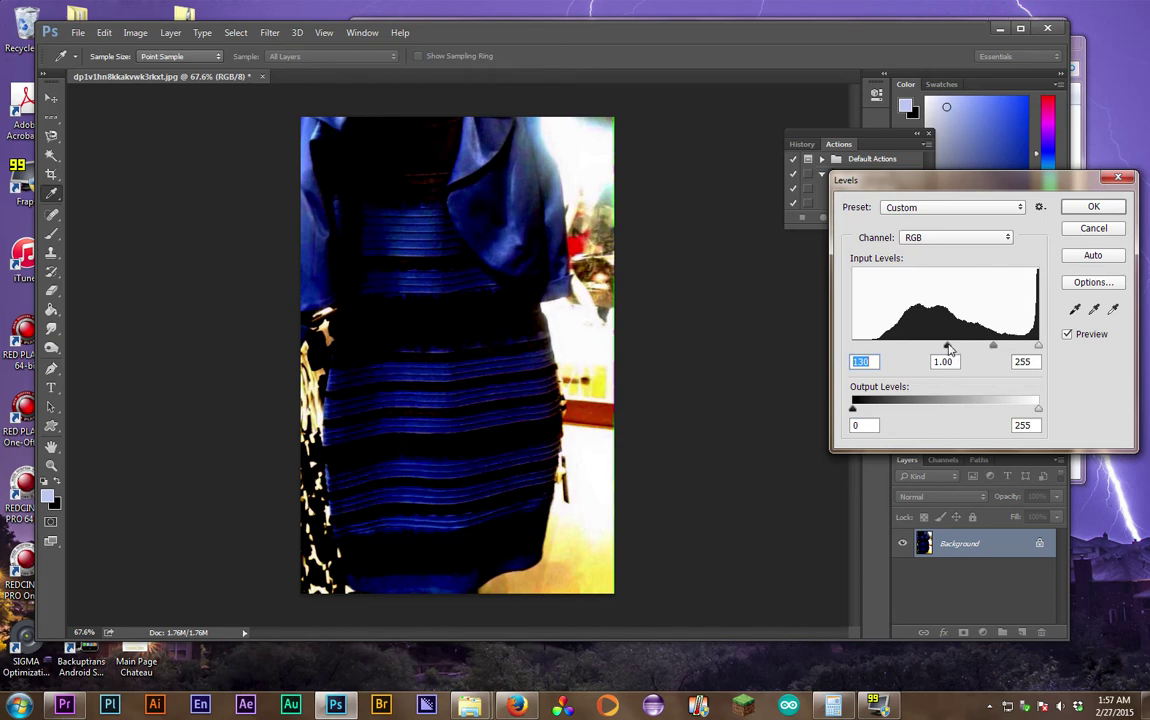
left_click_drag(949, 348, 955, 347)
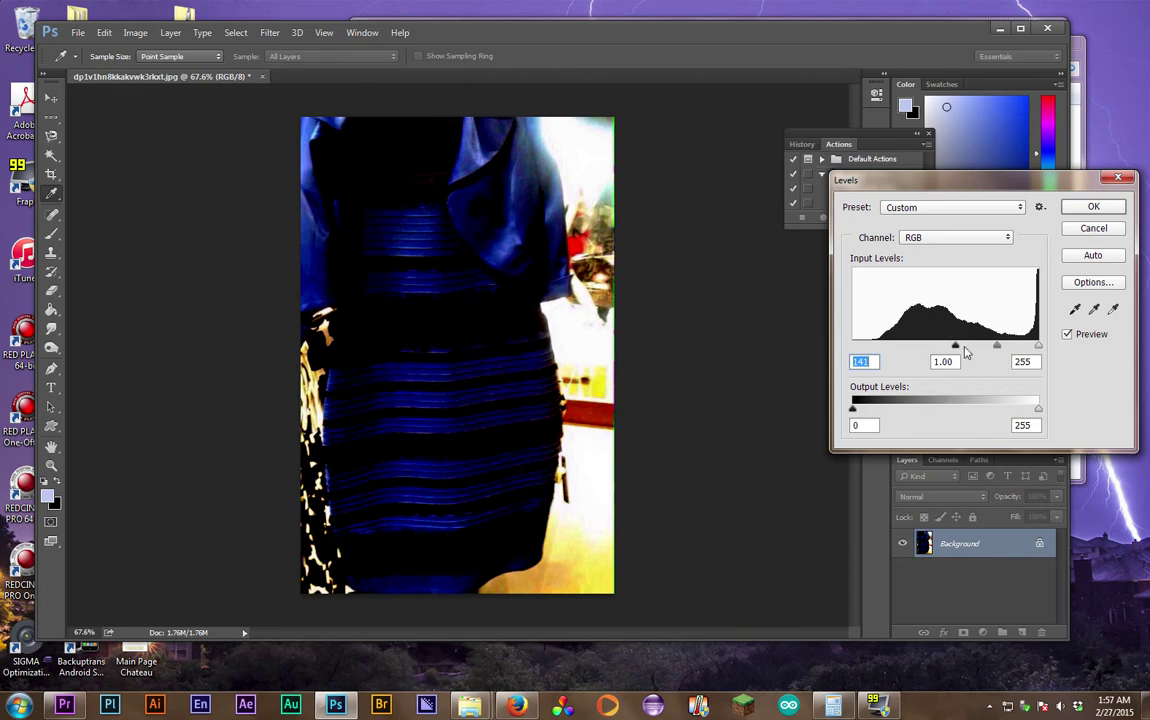
mouse_move(996, 347)
left_mouse_down()
mouse_move(1014, 347)
mouse_move(991, 347)
left_mouse_up()
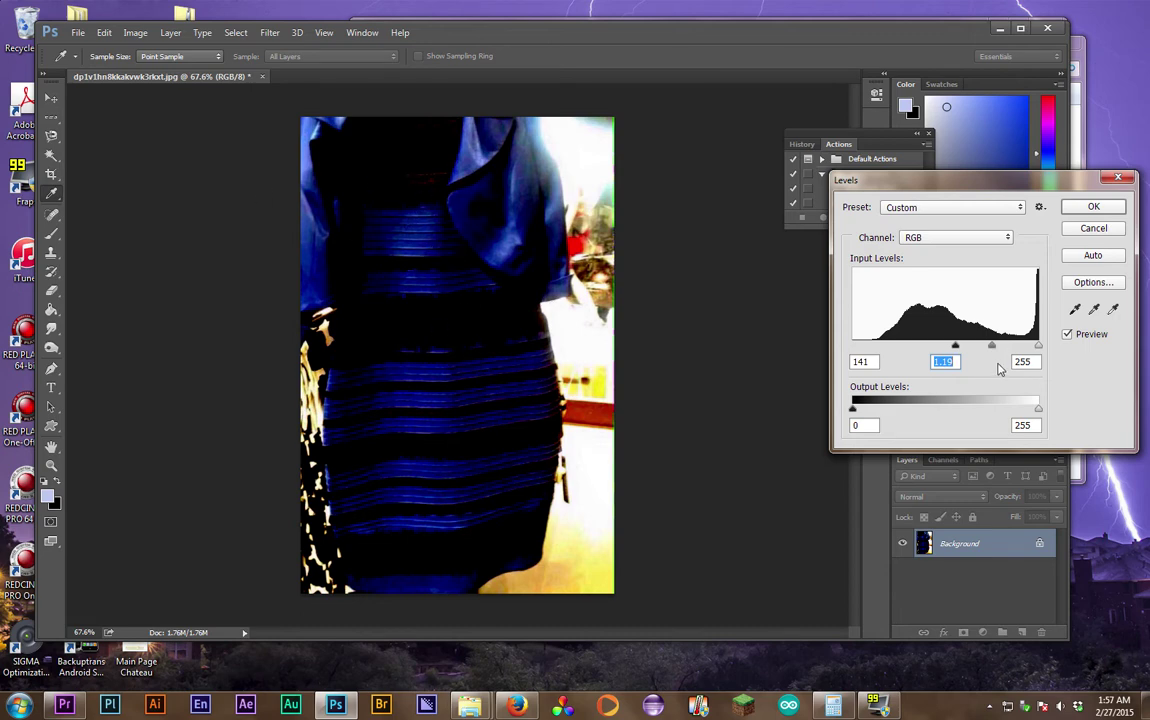
left_click_drag(955, 348, 755, 348)
key("shift+Tab")
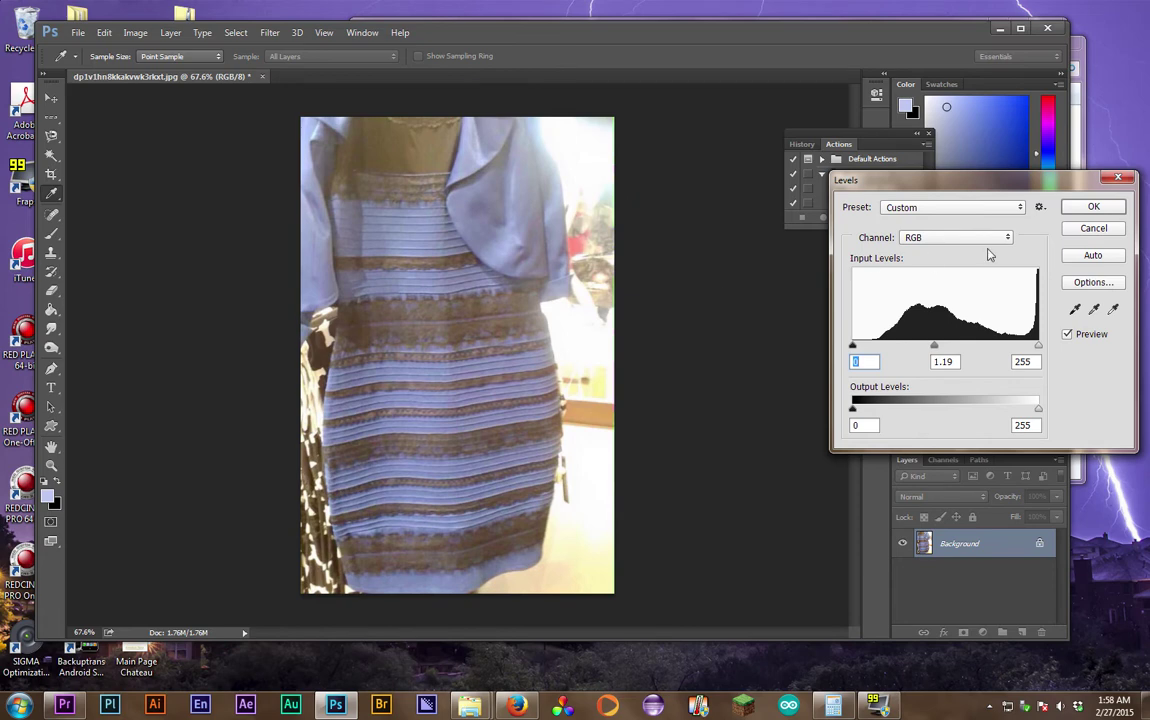
left_click_drag(1066, 190, 746, 259)
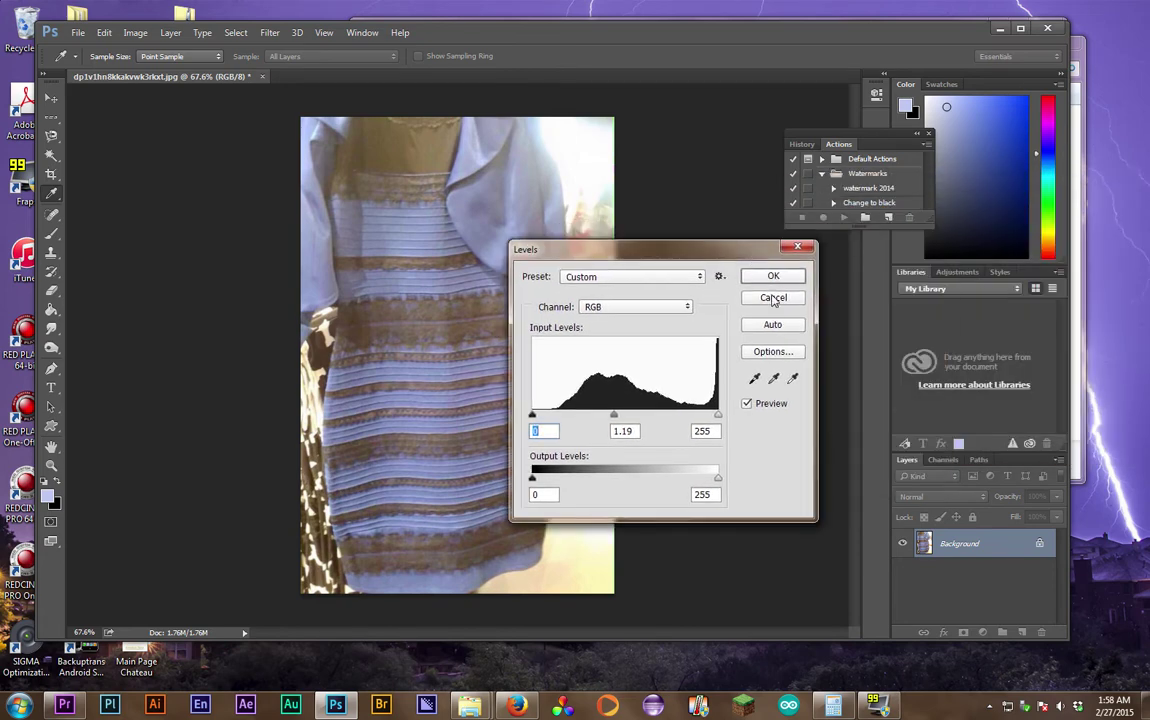
Step: Cancel Levels and scrubby-zoom to about 458% on the dress's lower-left edge
left_click(806, 250)
key("z")
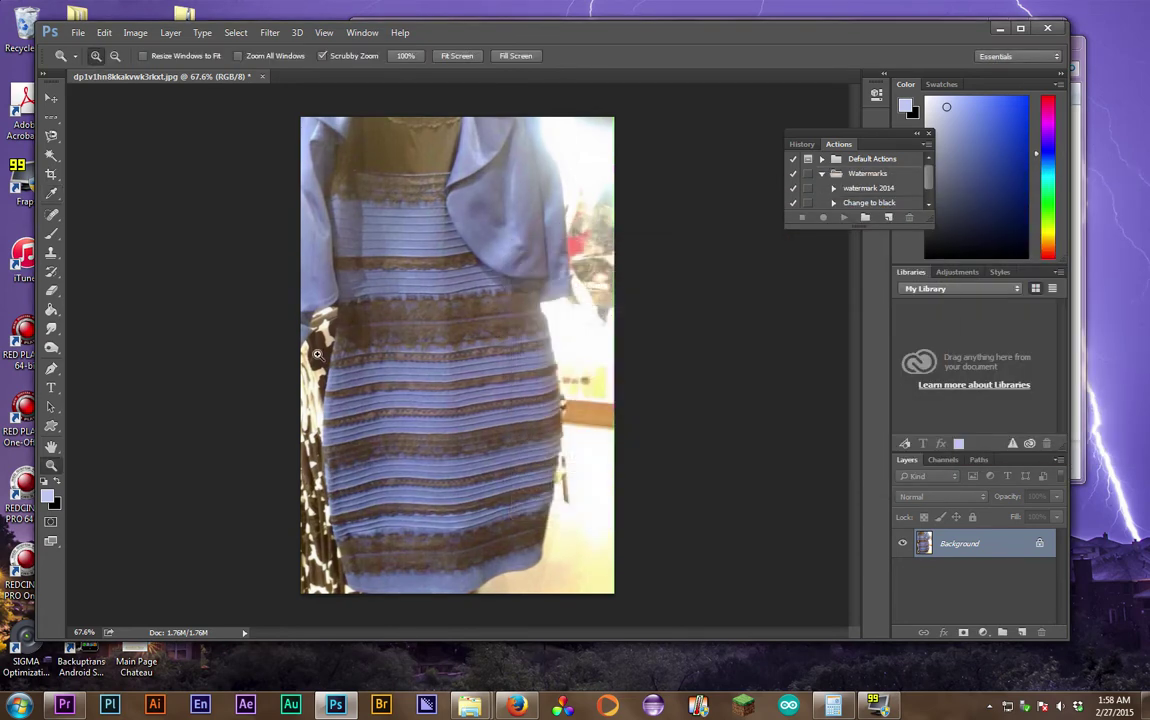
left_click_drag(287, 320, 393, 257)
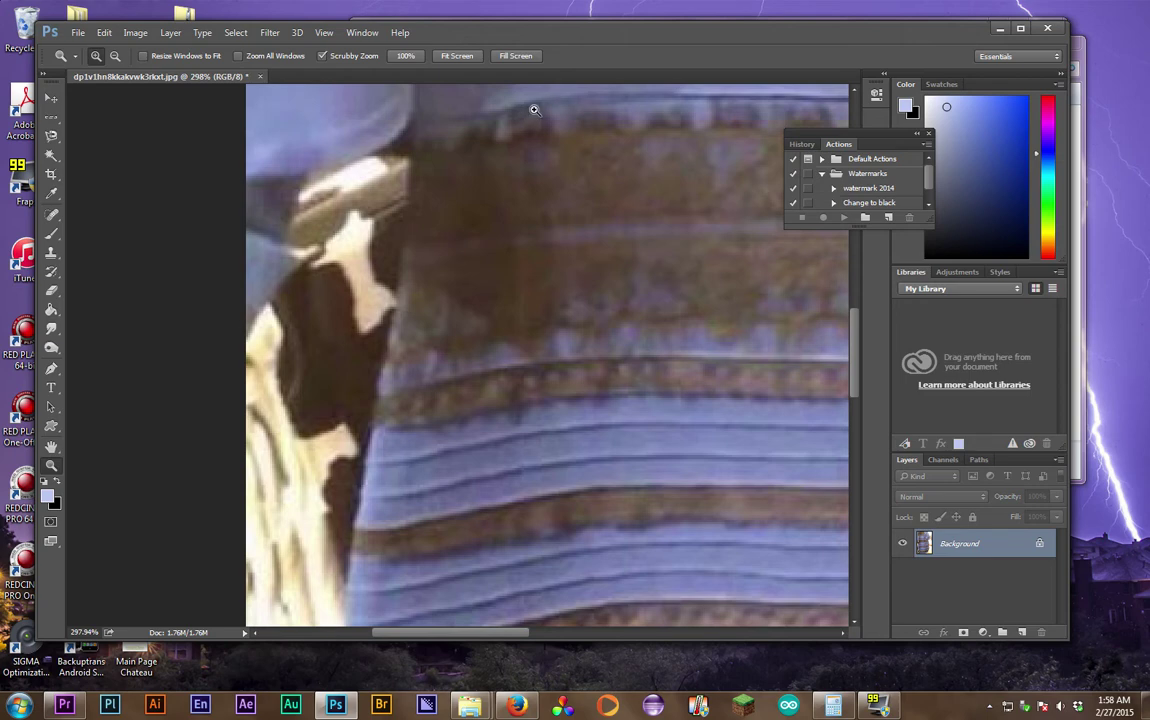
left_click_drag(604, 340, 459, 329)
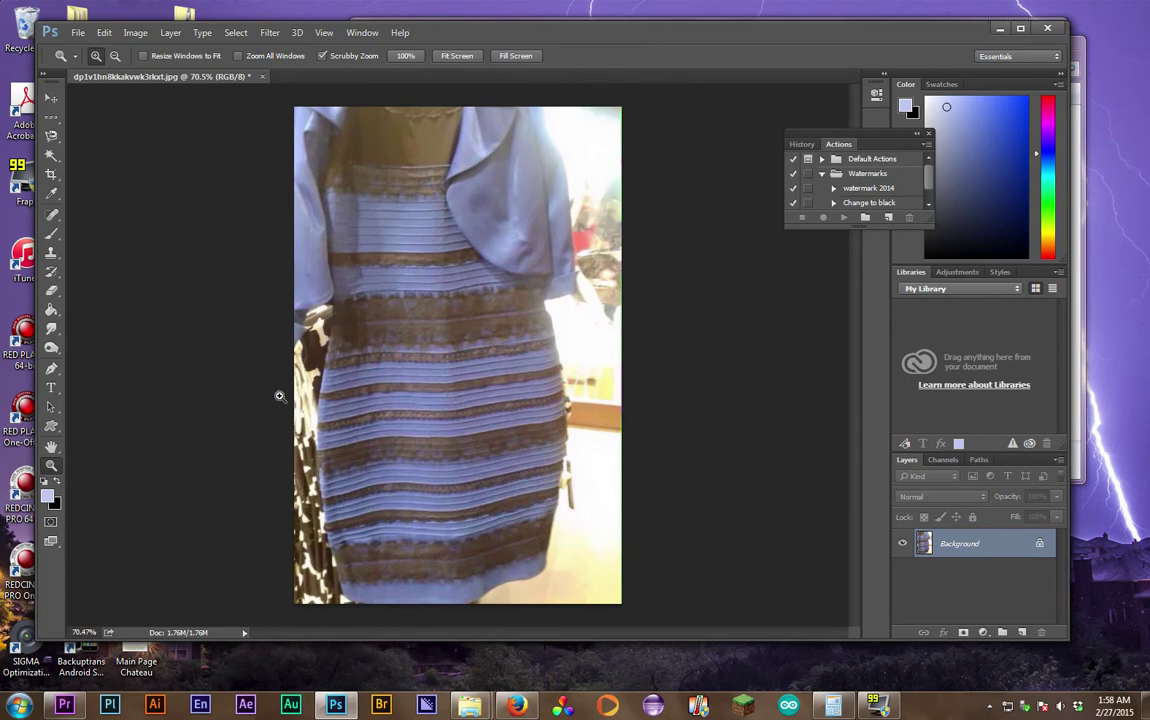
left_click_drag(346, 577, 431, 543)
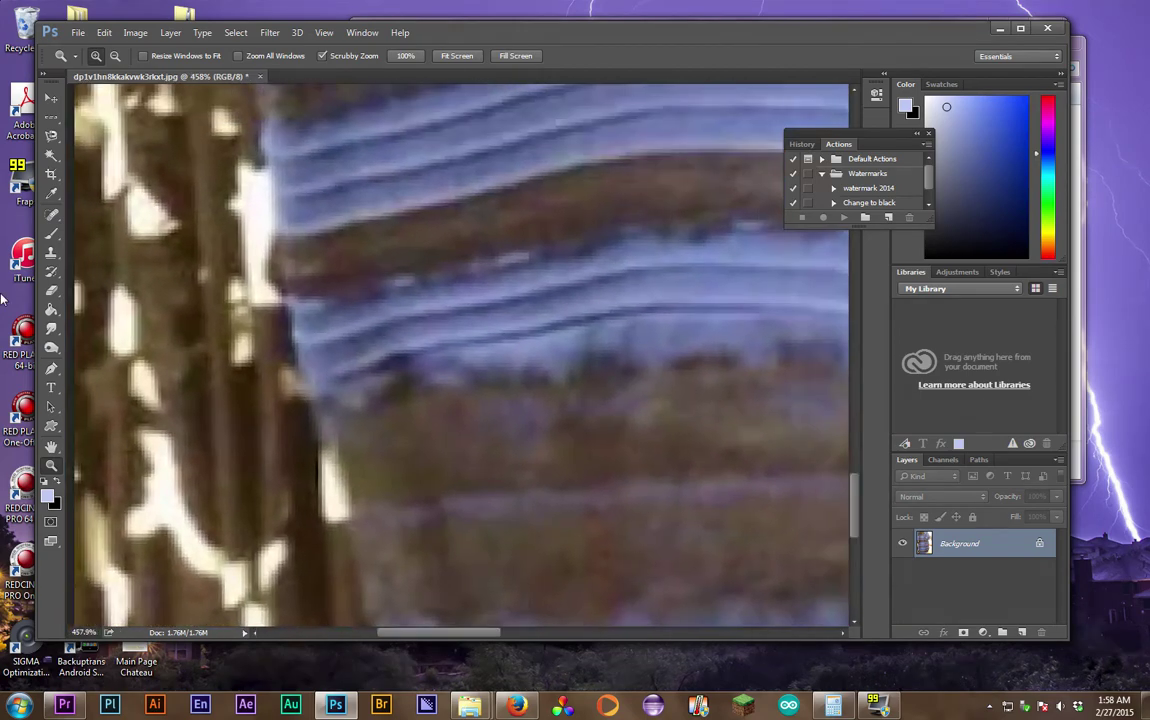
Step: Sample the dark brown edge and the dark stripe colour with the Eyedropper
left_click(52, 195)
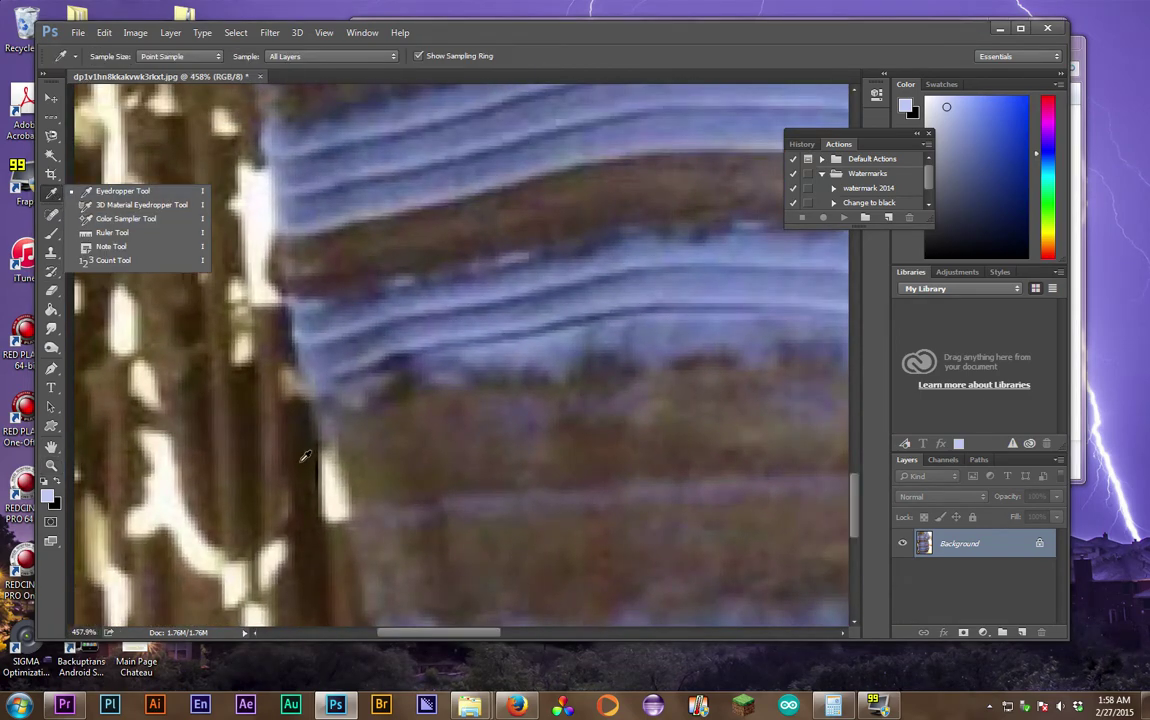
left_click(234, 490)
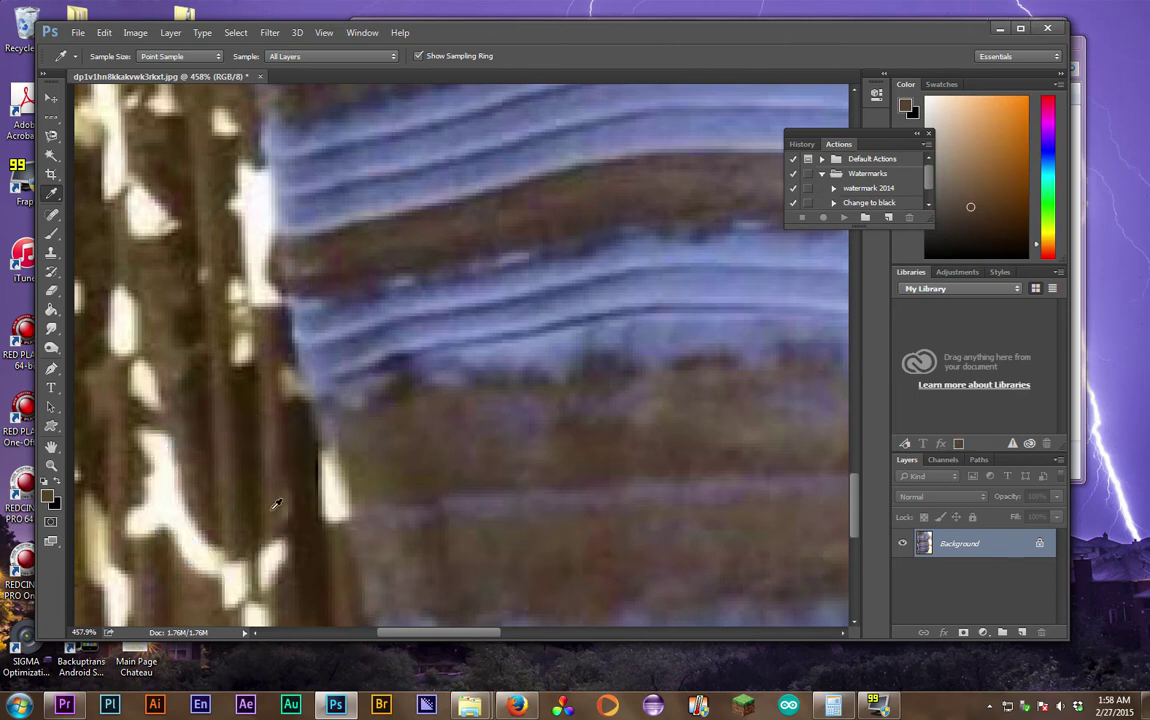
left_click_drag(418, 455, 398, 471)
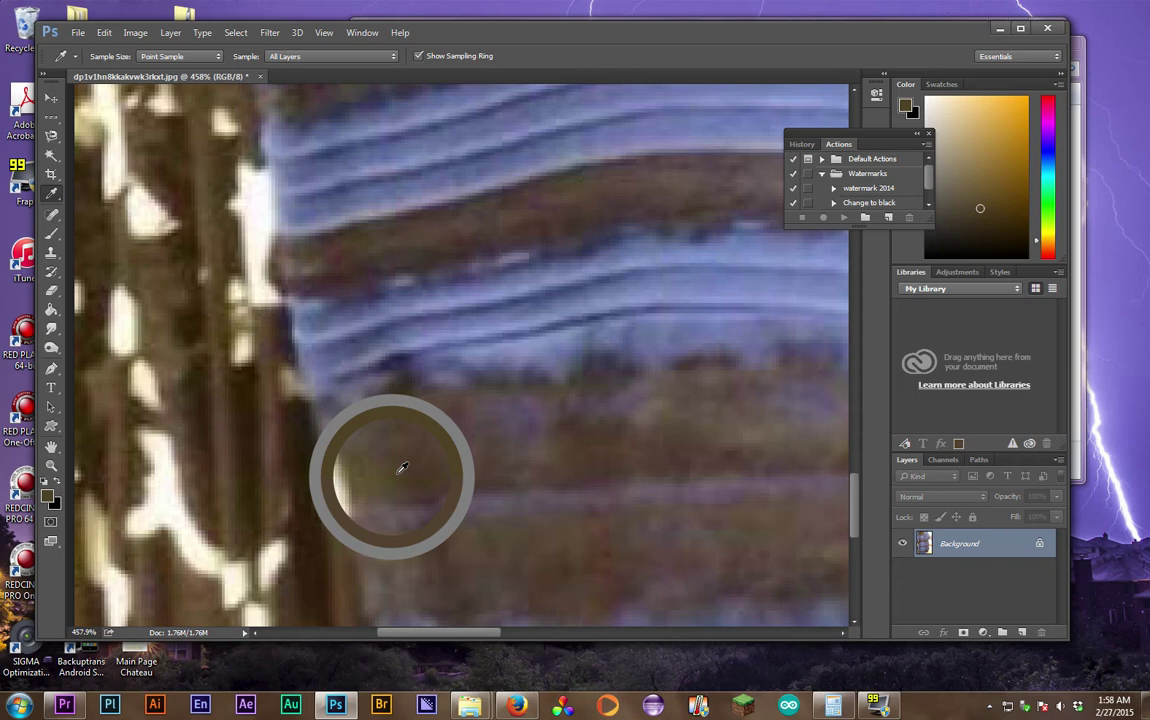
left_click_drag(403, 468, 403, 468)
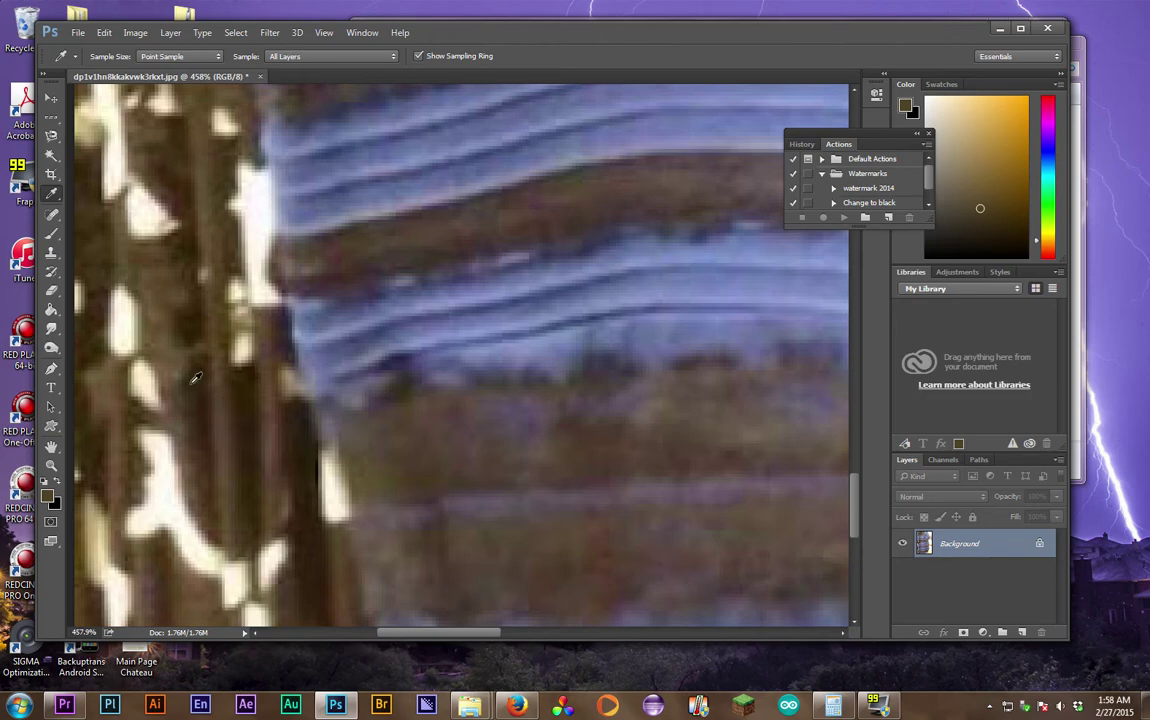
Step: Pan across the blue and black stripes higher up the dress
left_click(51, 446)
left_click_drag(252, 181, 239, 593)
left_click_drag(223, 180, 241, 323)
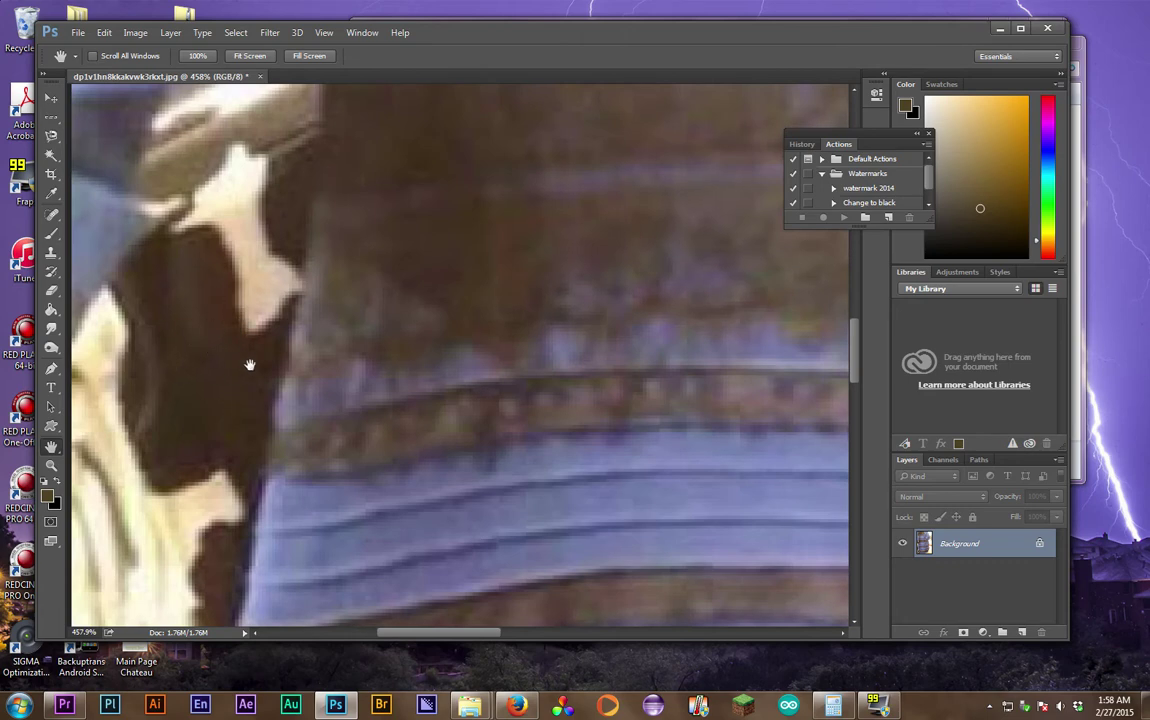
left_click_drag(293, 396, 280, 356)
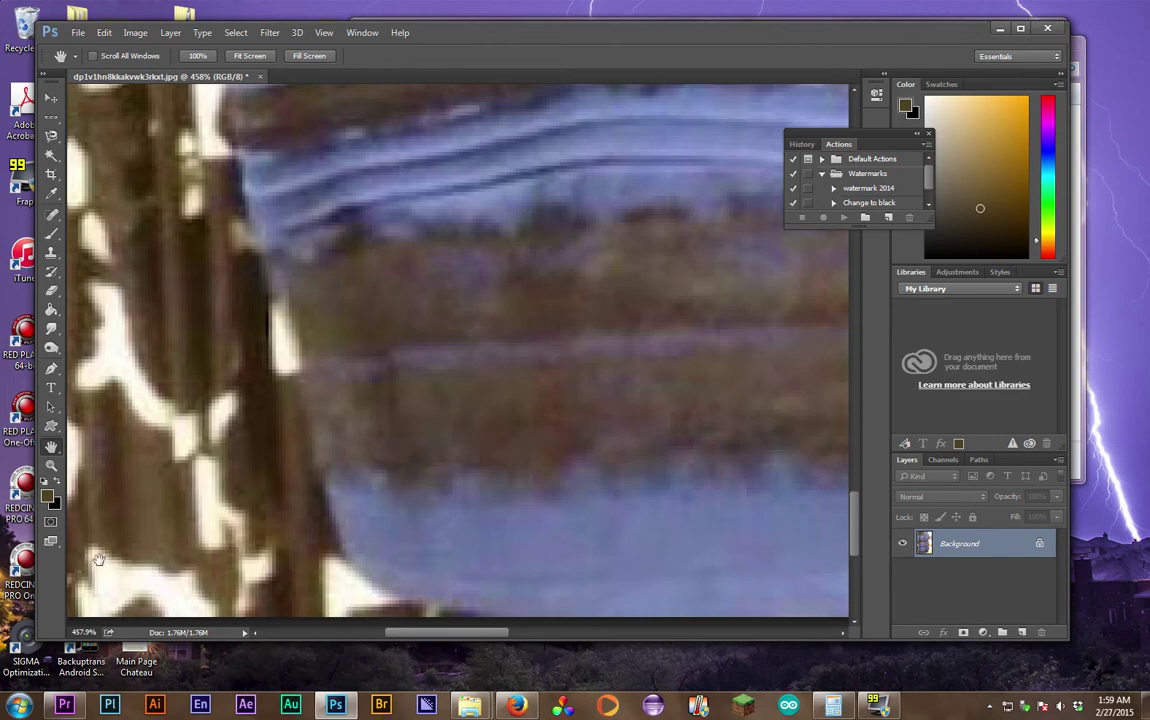
left_click(51, 470)
scroll(434, 424, "down", 10)
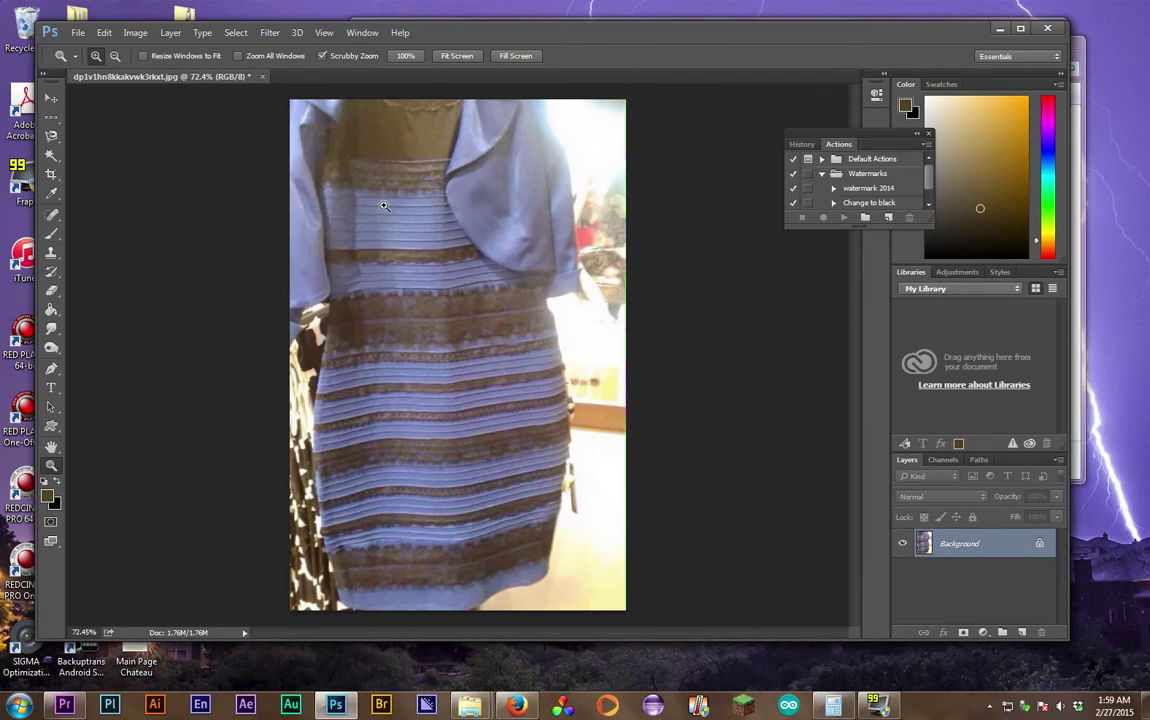
Step: Select IMG_1907.CR2 in the Dress test folder in Bridge and open it in Camera Raw
left_click(381, 705)
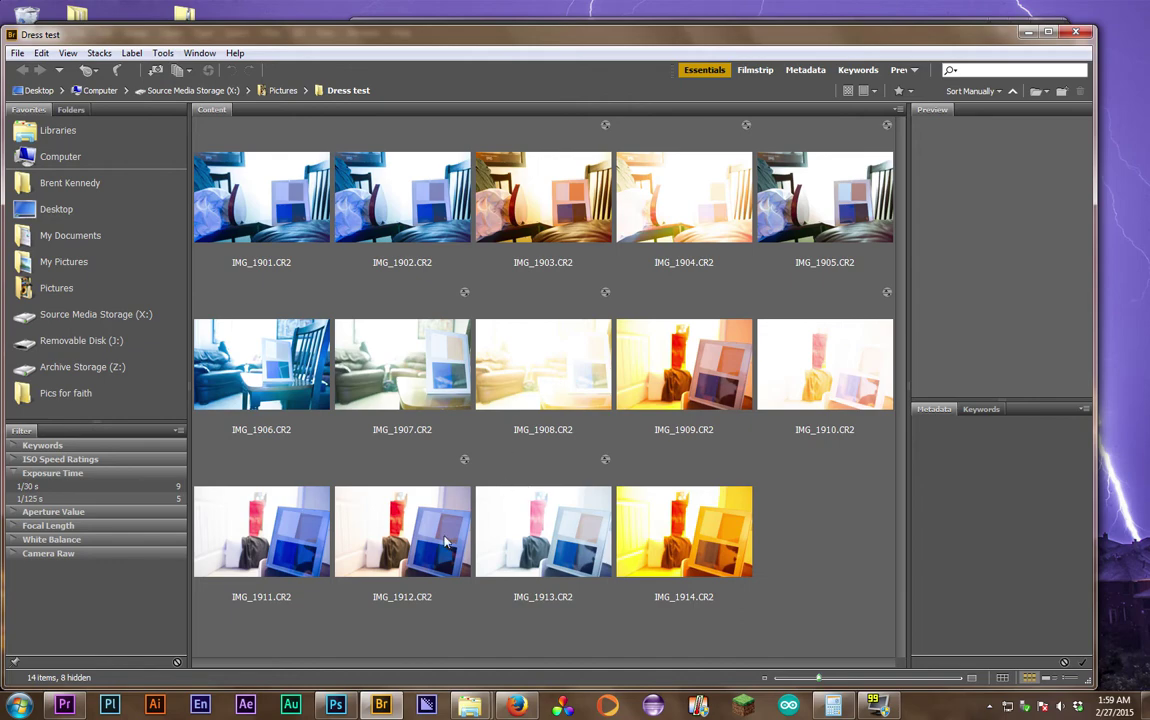
left_click(368, 490)
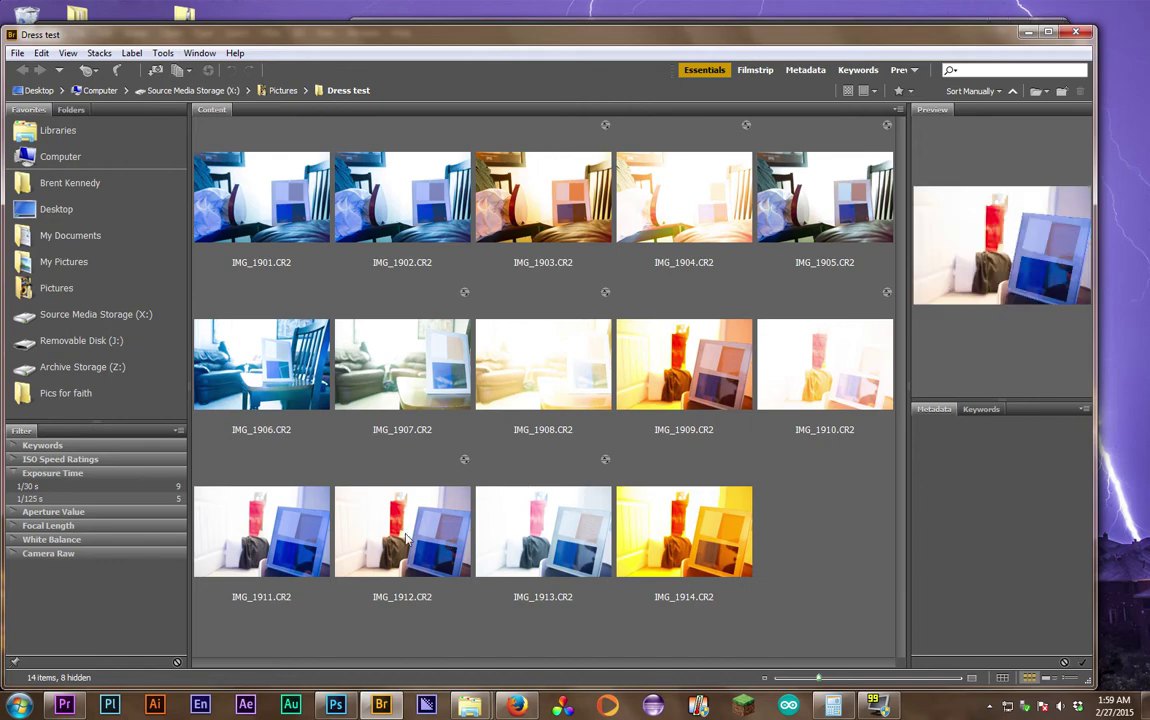
key("alt+Tab")
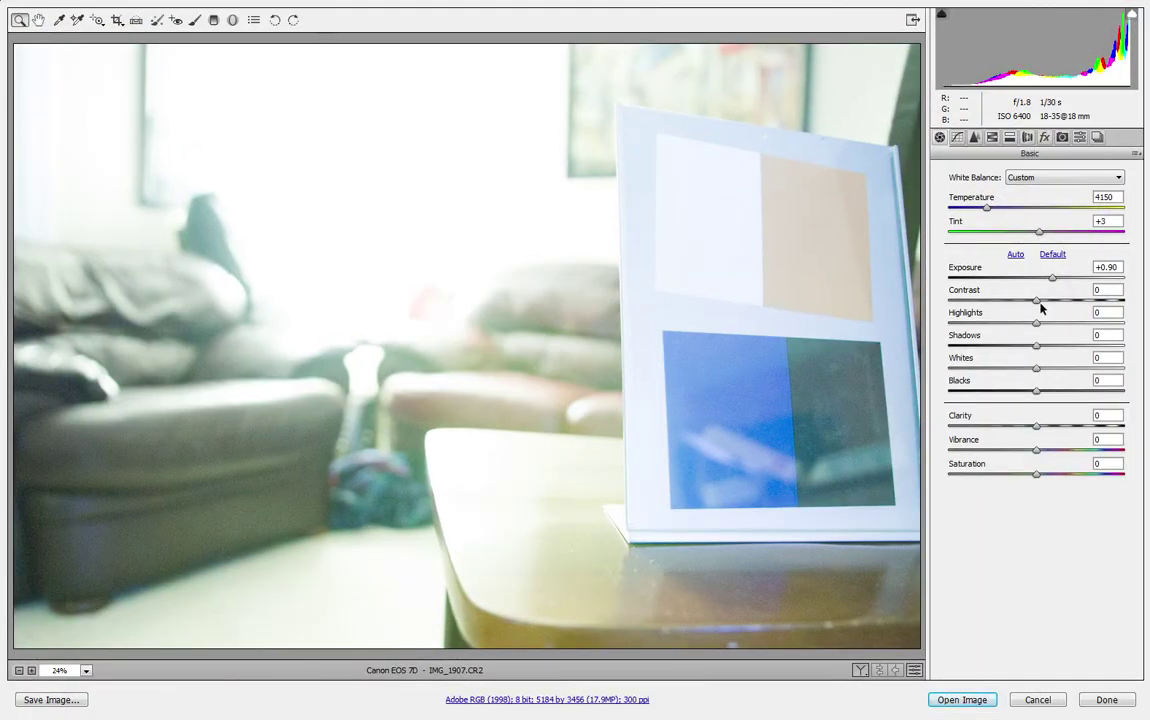
Step: Set Temperature to 6950 and Exposure to about +3.25 so the swatch washes out
left_click_drag(1052, 277, 1099, 287)
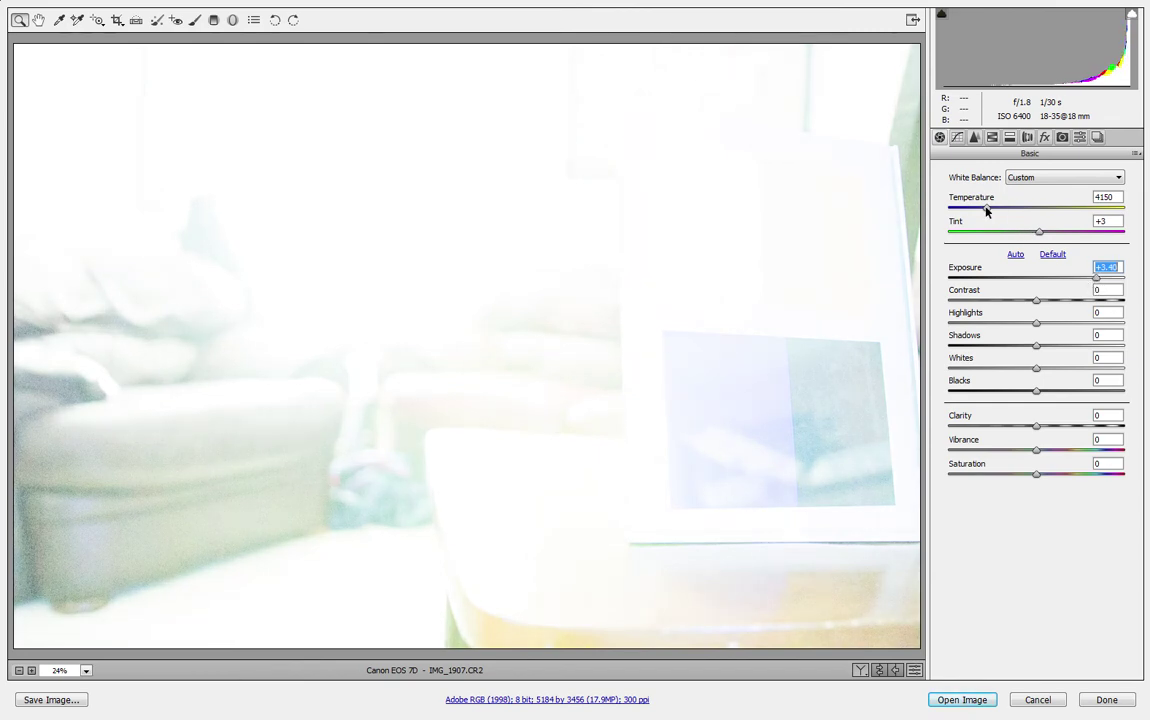
left_click_drag(987, 208, 1036, 221)
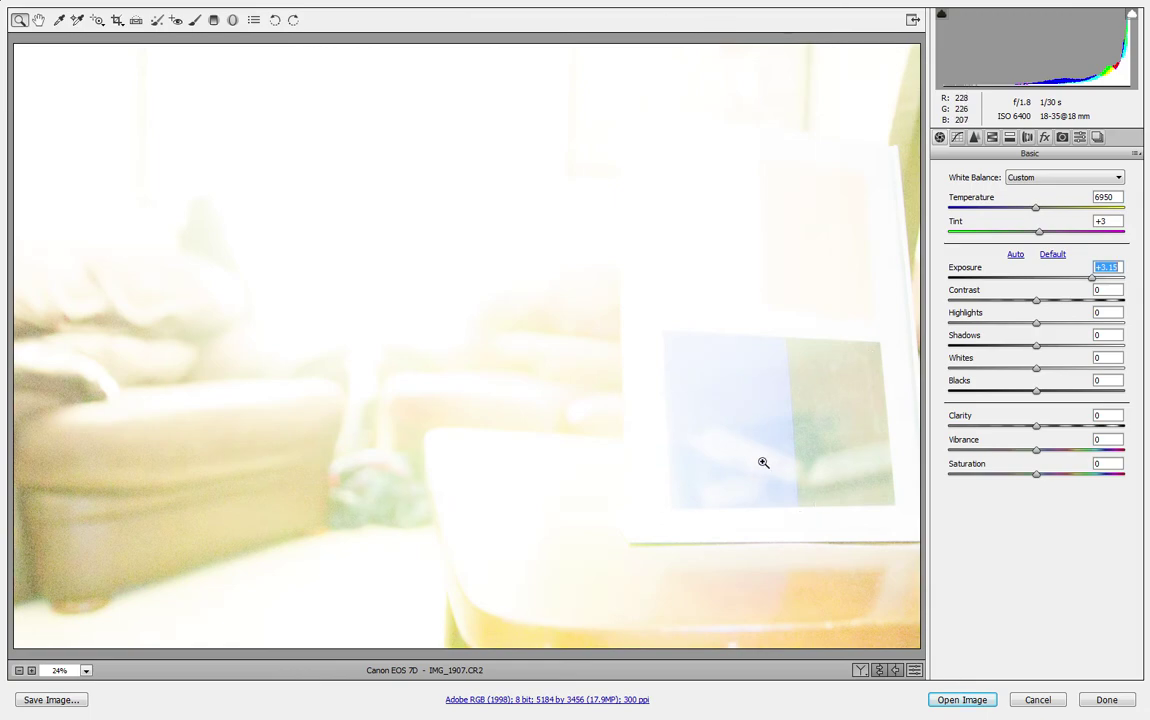
left_click_drag(1090, 280, 1007, 290)
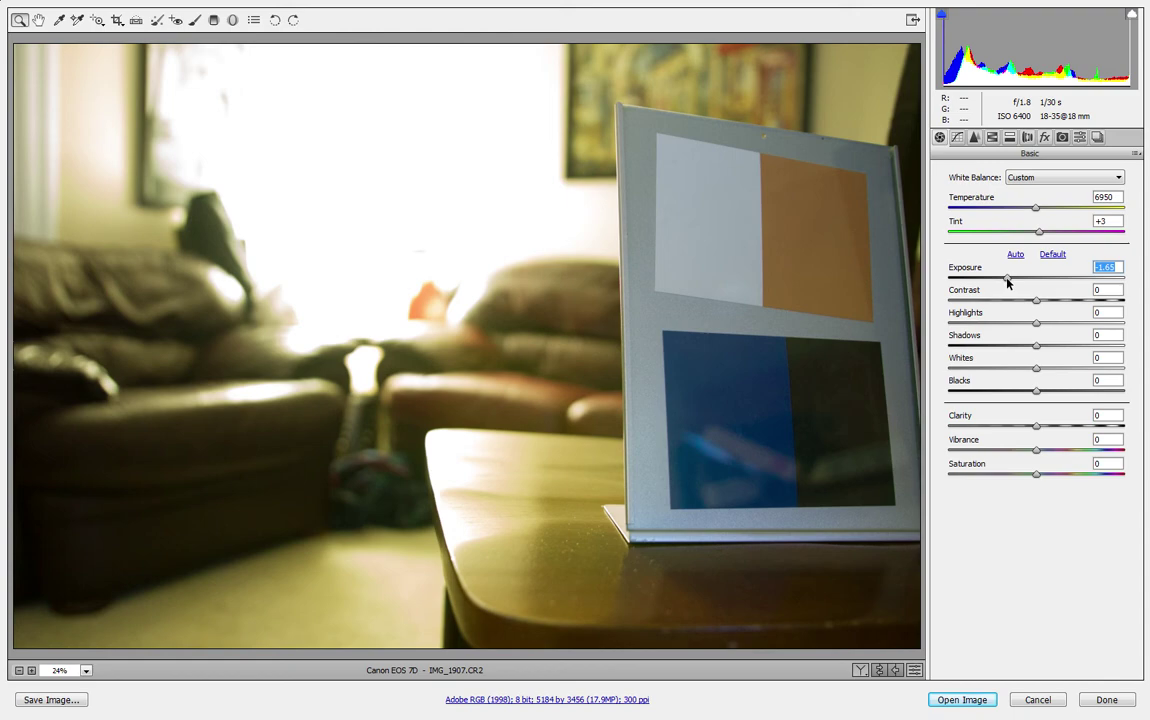
left_click_drag(1009, 284, 1096, 287)
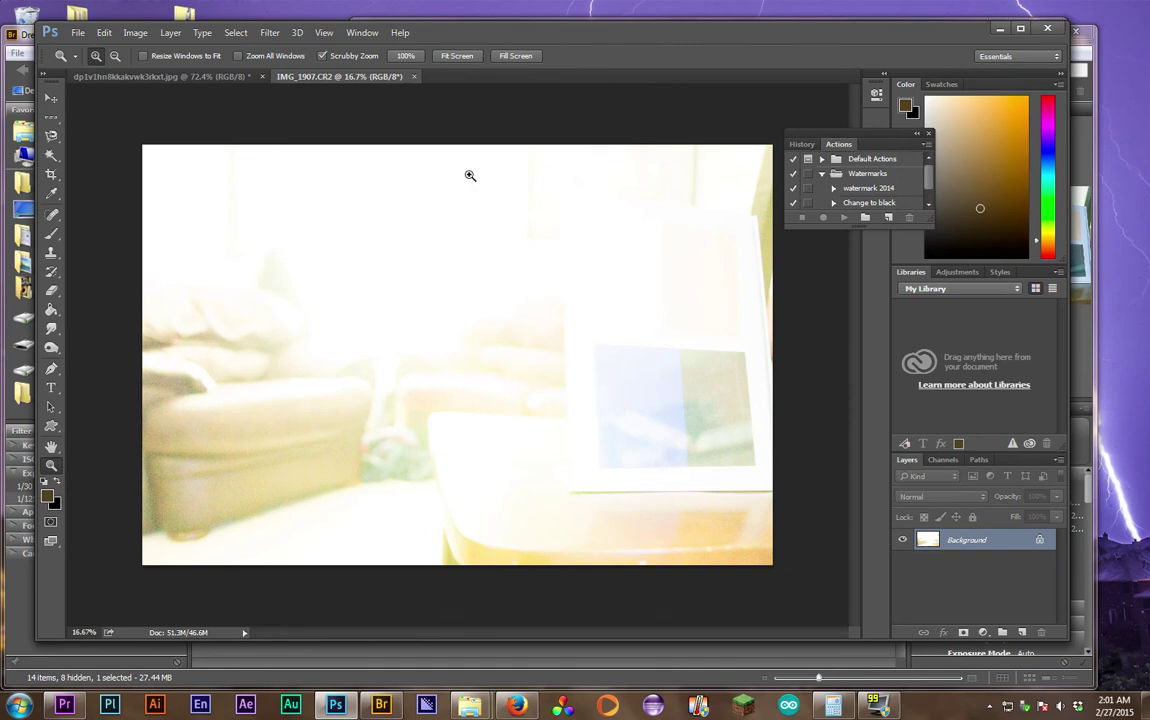
Step: Sample colours across the washed-out swatch card with the Eyedropper
left_click(52, 193)
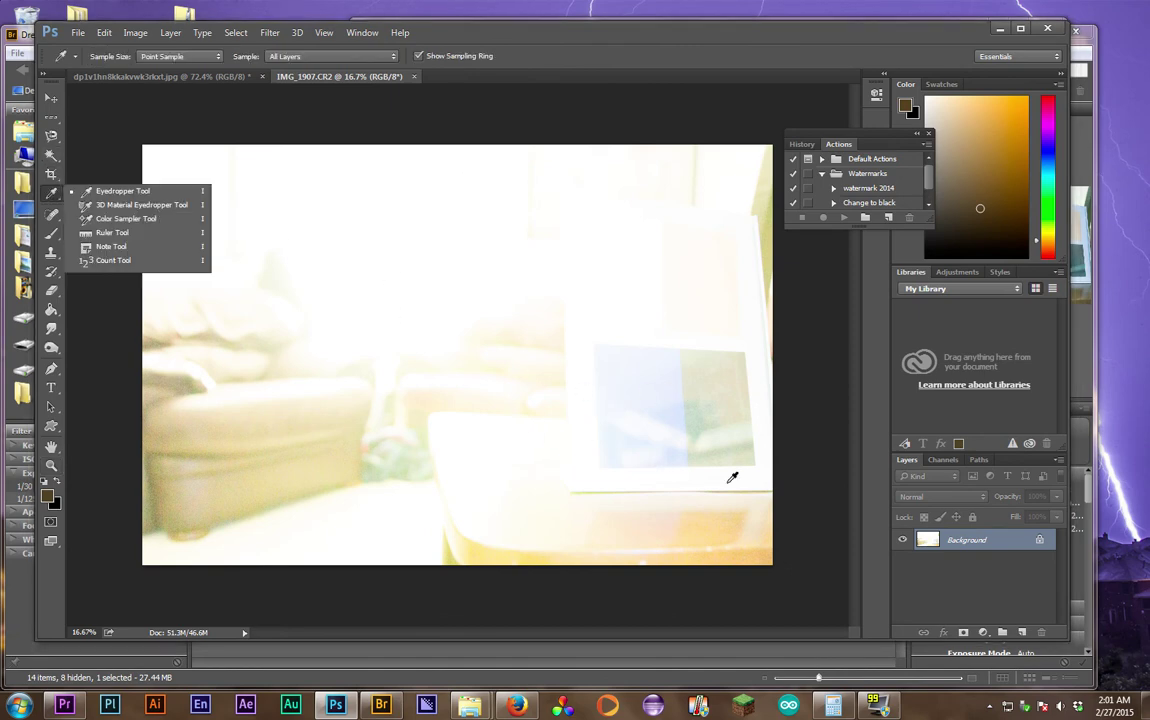
left_click(644, 383)
left_click_drag(644, 383, 600, 356)
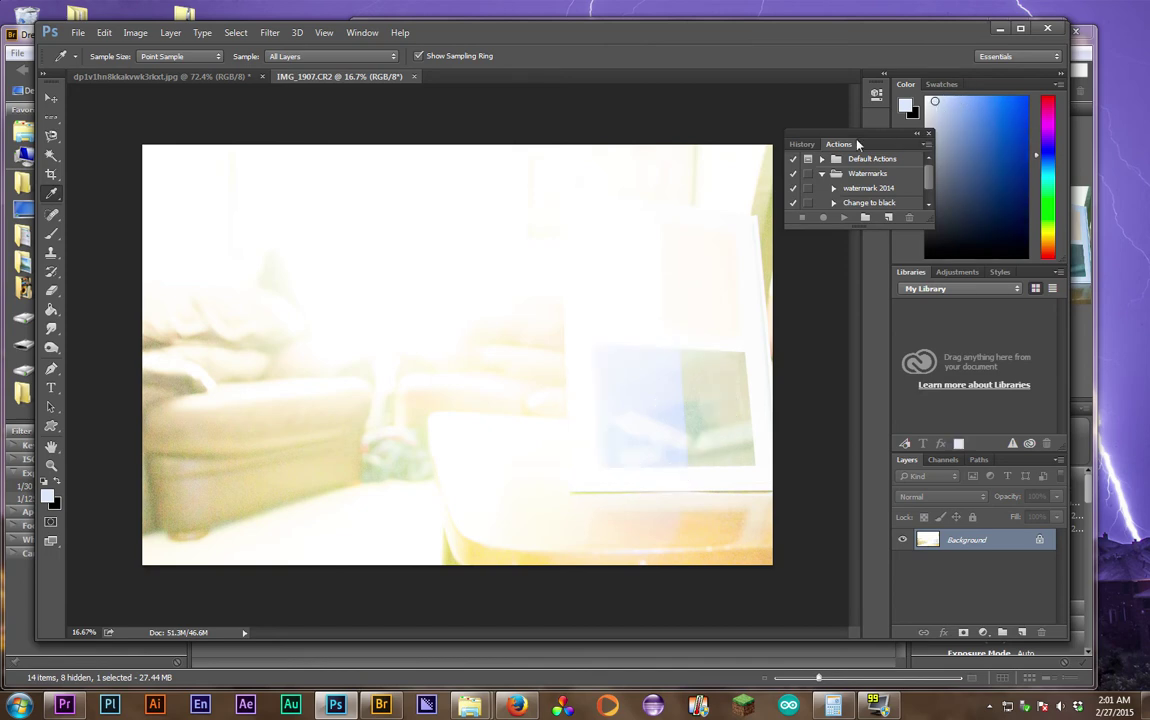
left_click_drag(857, 145, 759, 98)
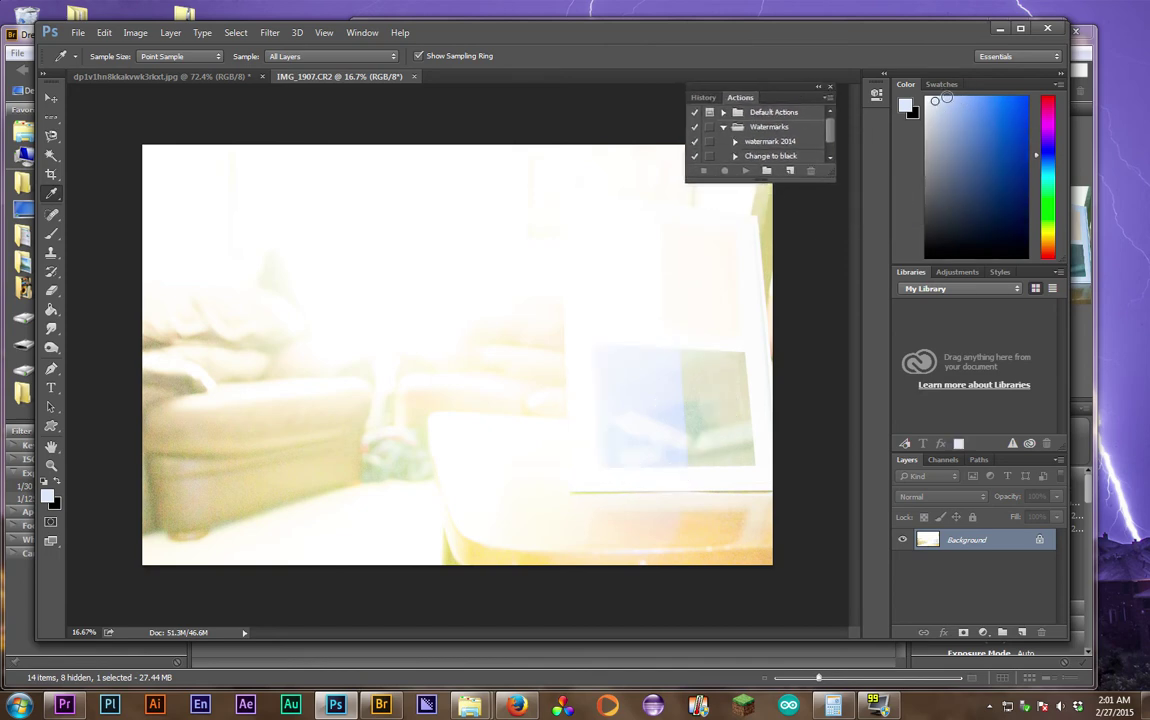
Step: Alternate between photos sampling the dress's light blue, swatch's pale cream and dress's tan
left_click(158, 75)
left_click(430, 210)
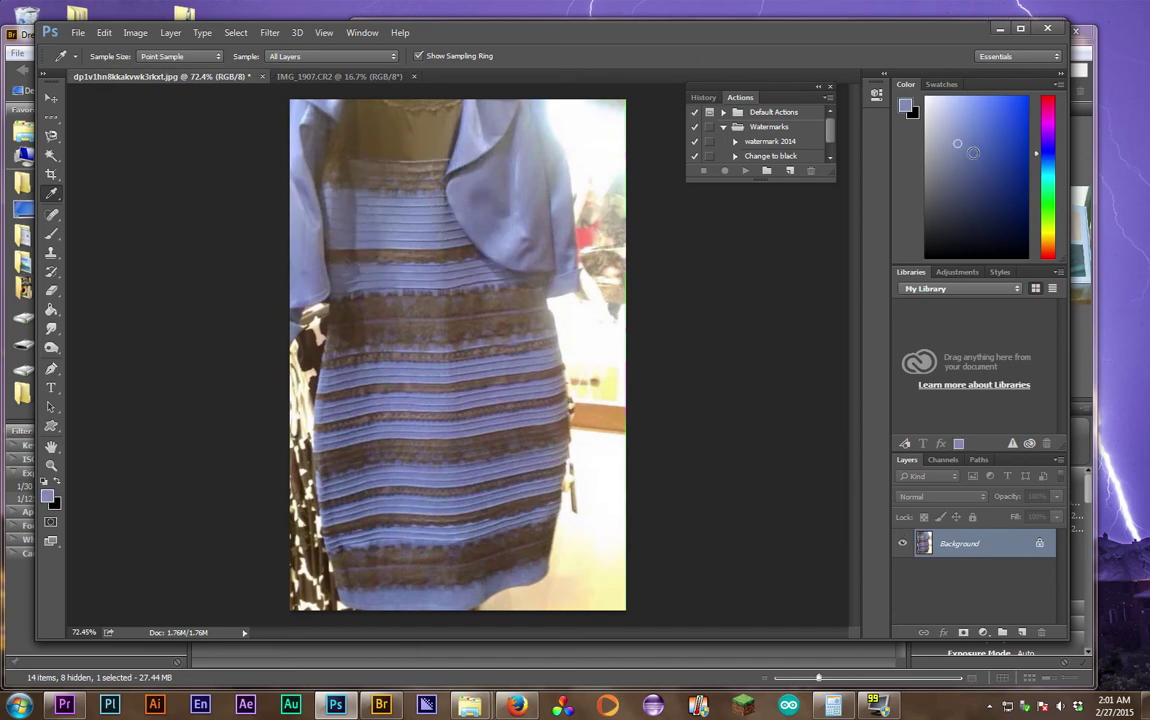
left_click(330, 76)
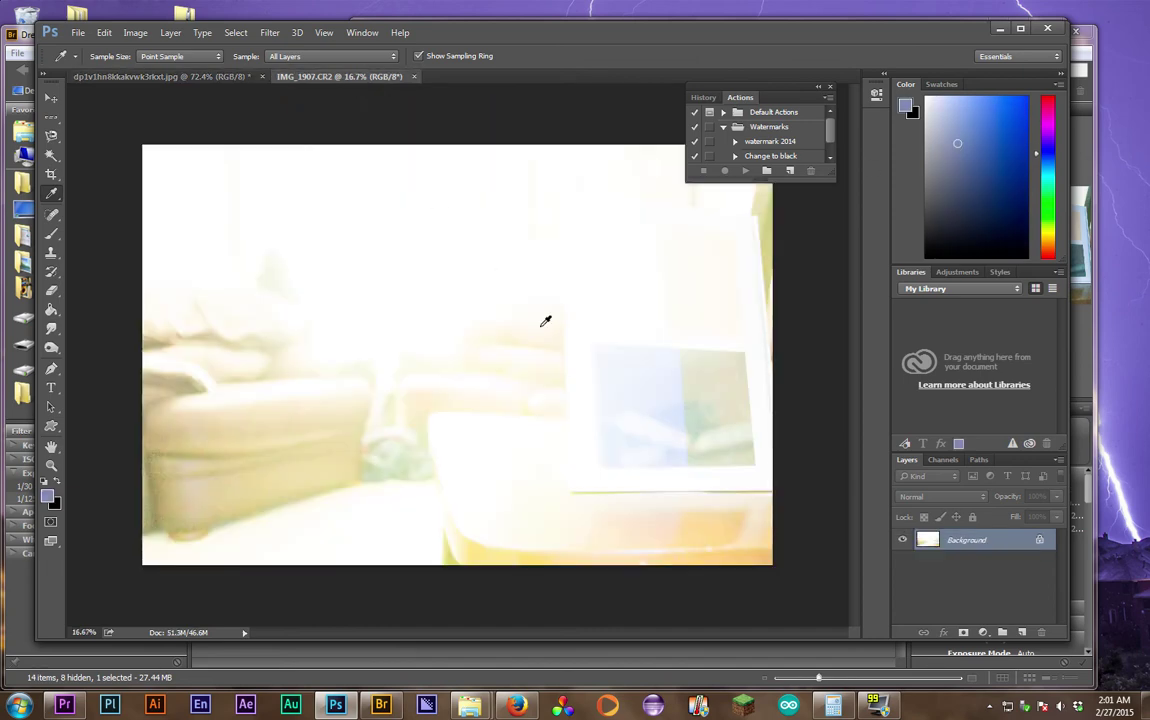
left_click(732, 377)
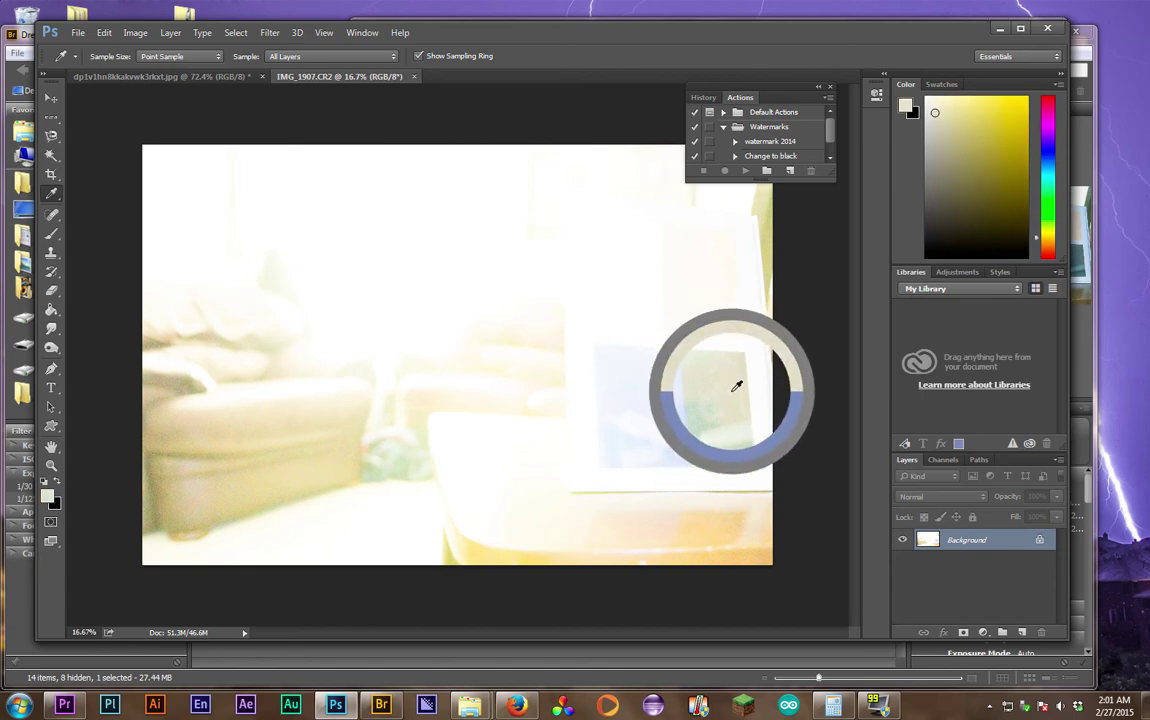
left_click(218, 77)
left_click_drag(444, 289, 447, 294)
left_click_drag(444, 150, 397, 140)
left_click(345, 77)
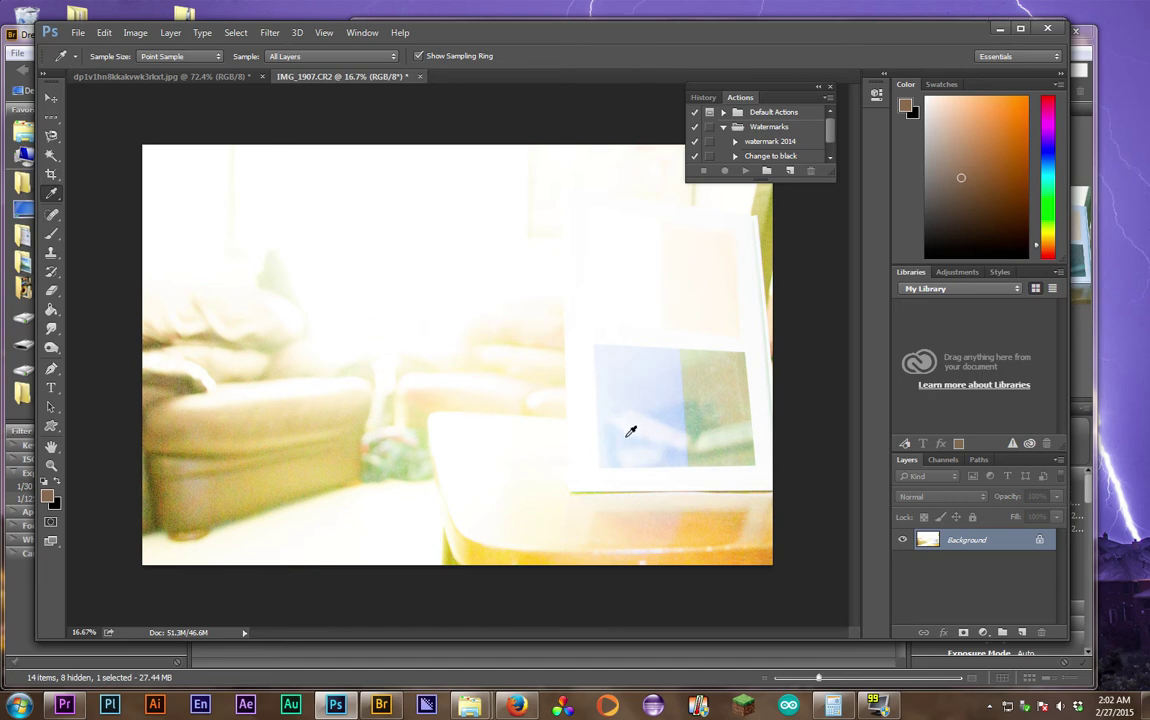
Step: Toggle between the IMG_1907.CR2 and dress JPG tabs, ending on the dress photo
left_click(191, 75)
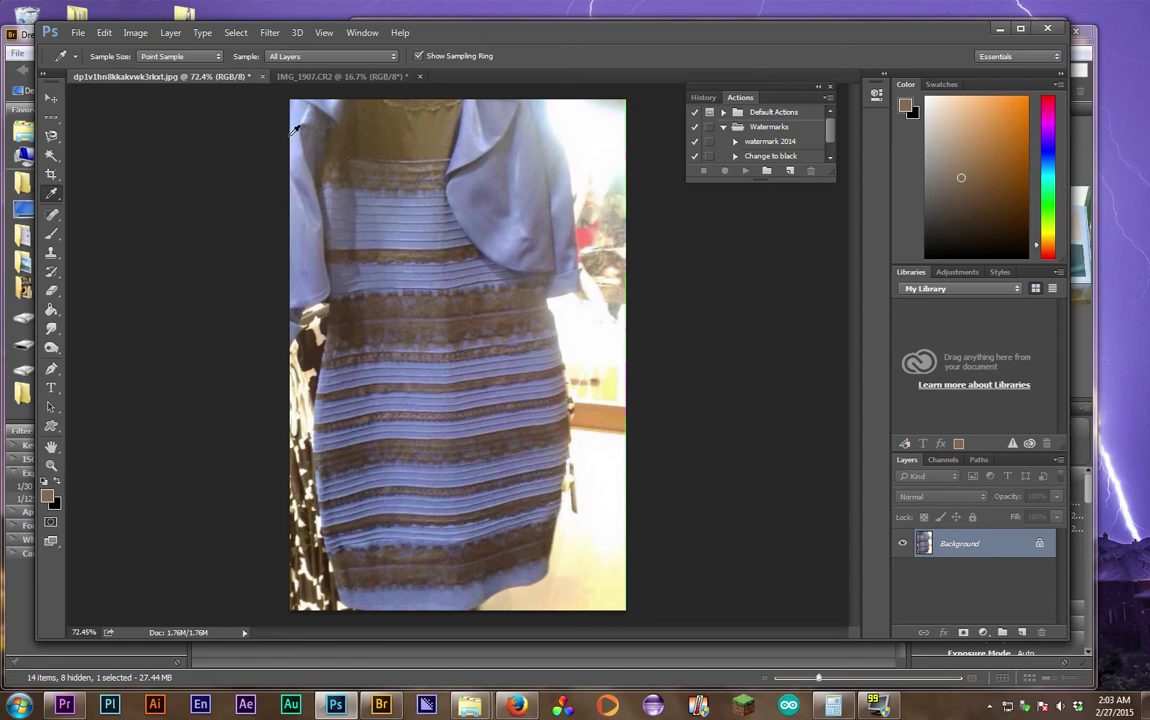
left_click(320, 74)
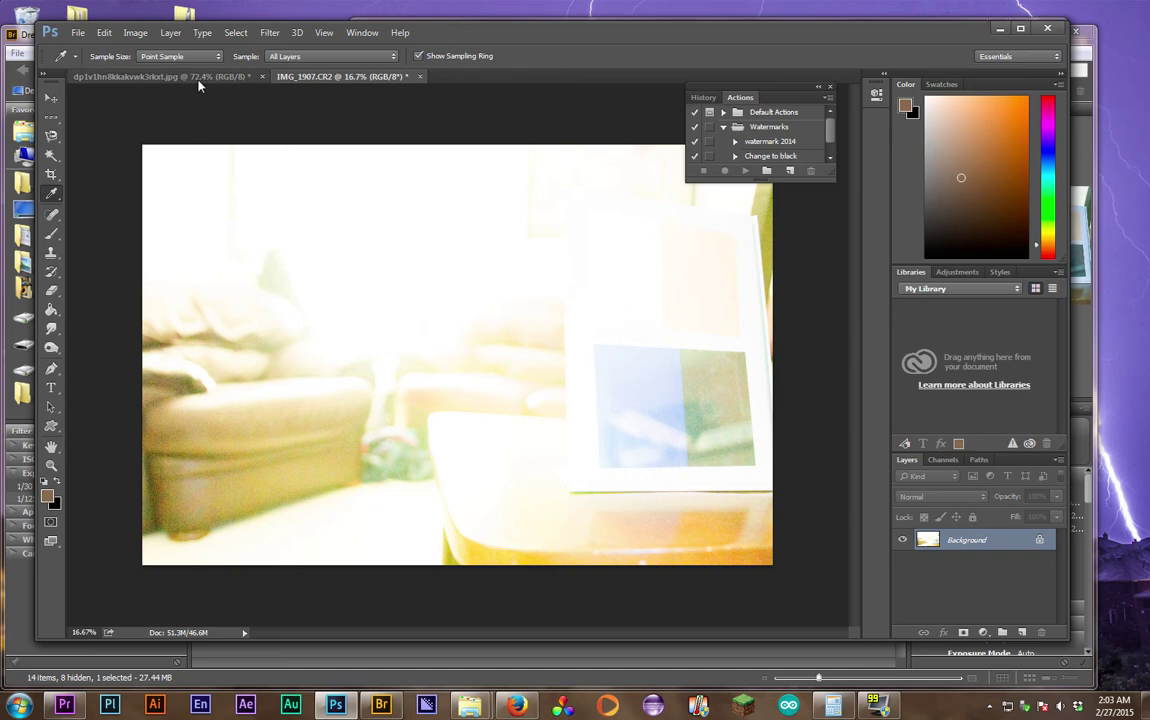
left_click(160, 76)
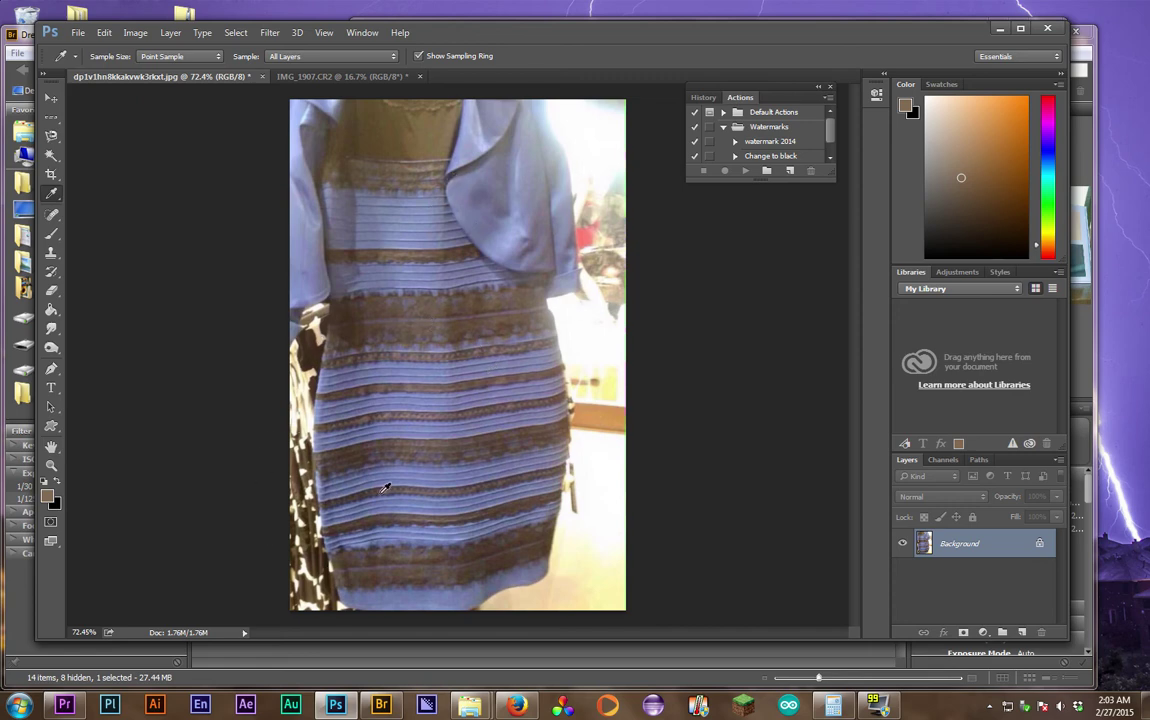
left_click(382, 78)
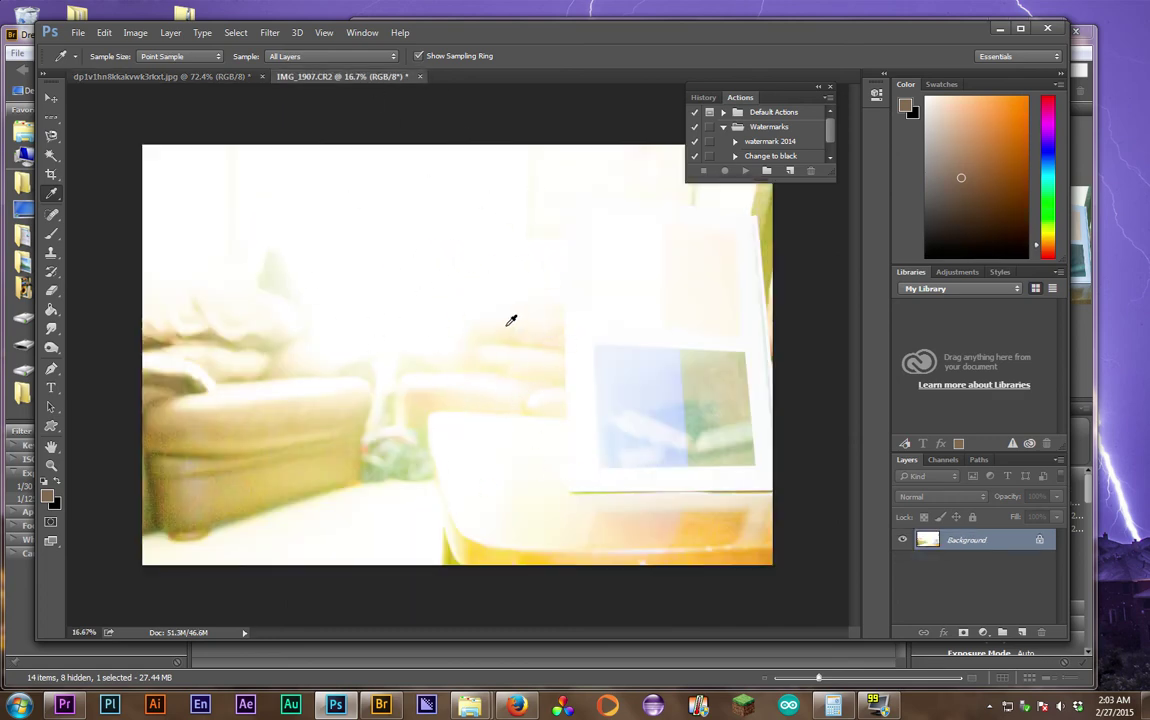
left_click(197, 77)
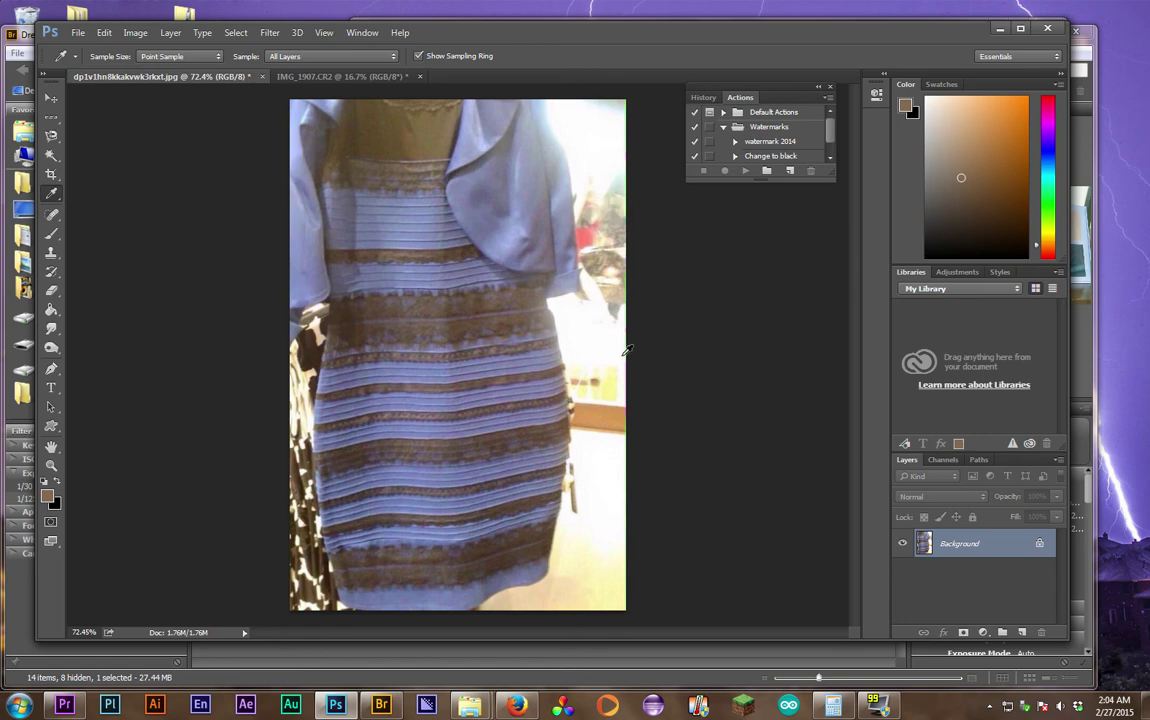
Step: Sample several swatch squares on IMG_1907.CR2, ending with the pale blue
left_click(293, 75)
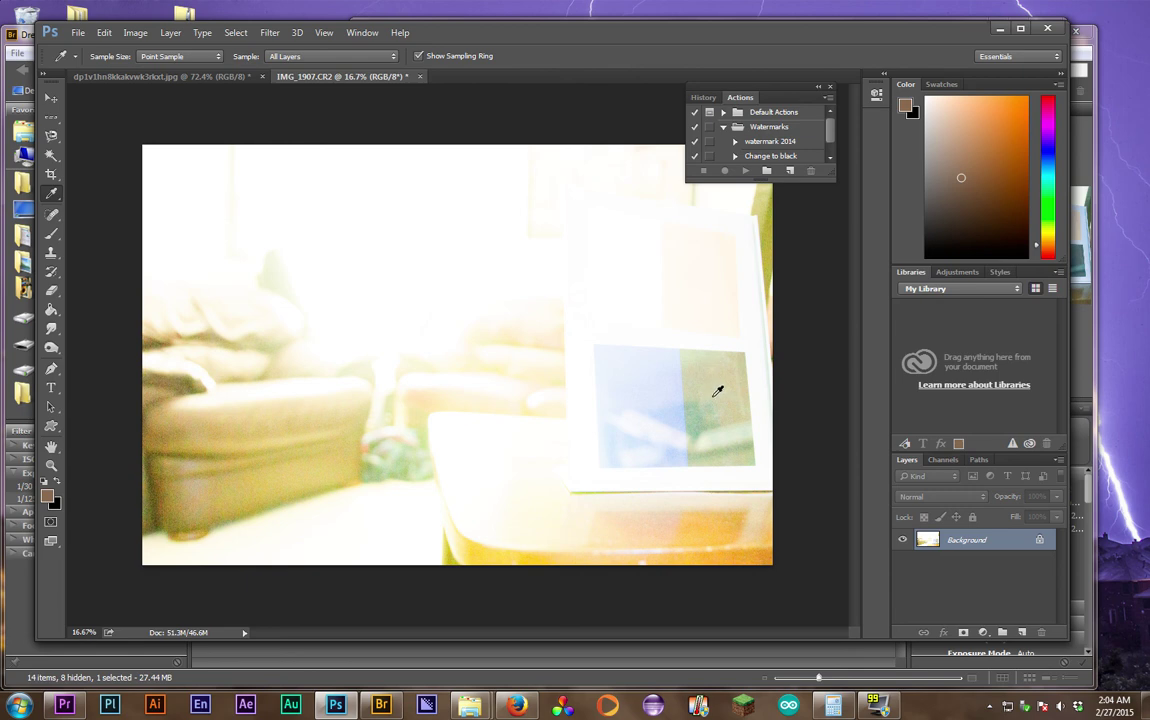
left_click(698, 367)
left_click(655, 377)
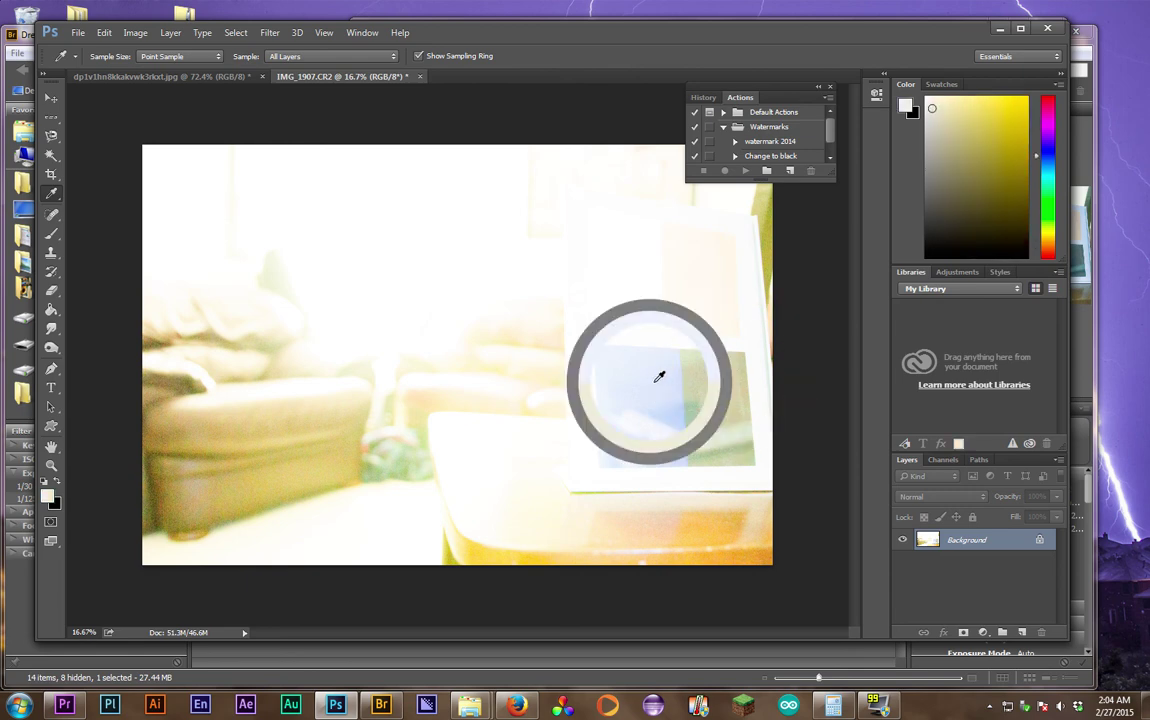
left_click(728, 381)
left_click_drag(730, 381, 693, 398)
left_click(640, 411)
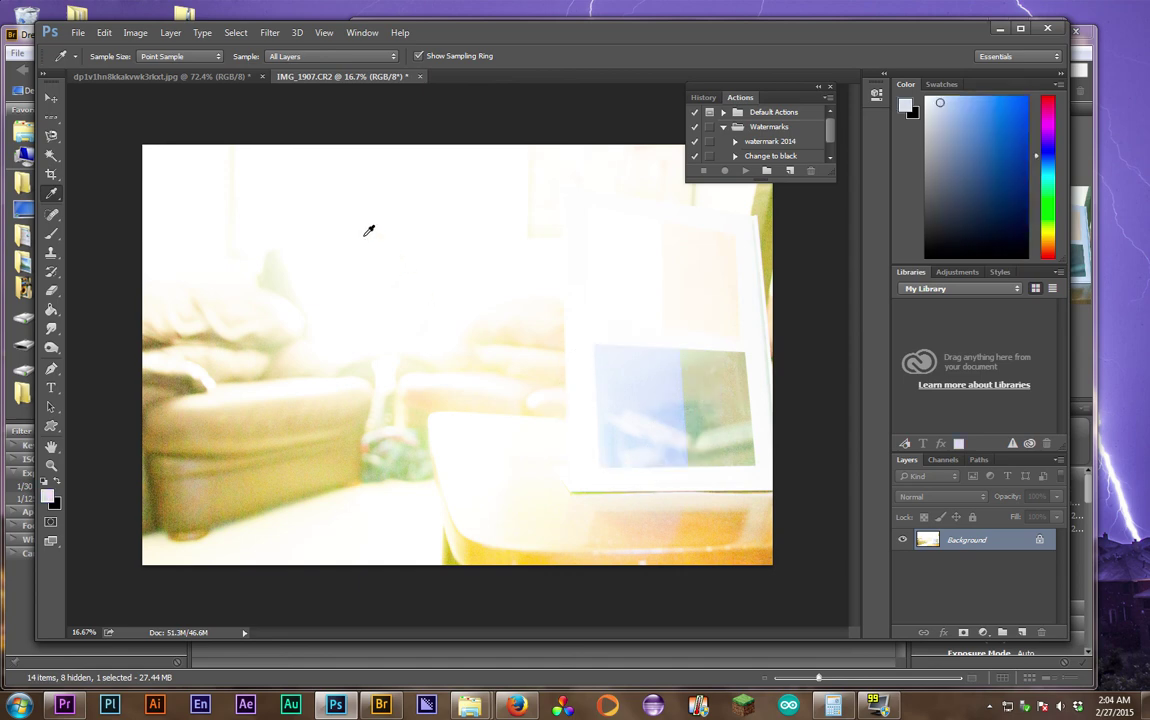
Step: Sample the dress's tan stripe, check the swatch again, and return to the dress
left_click(179, 74)
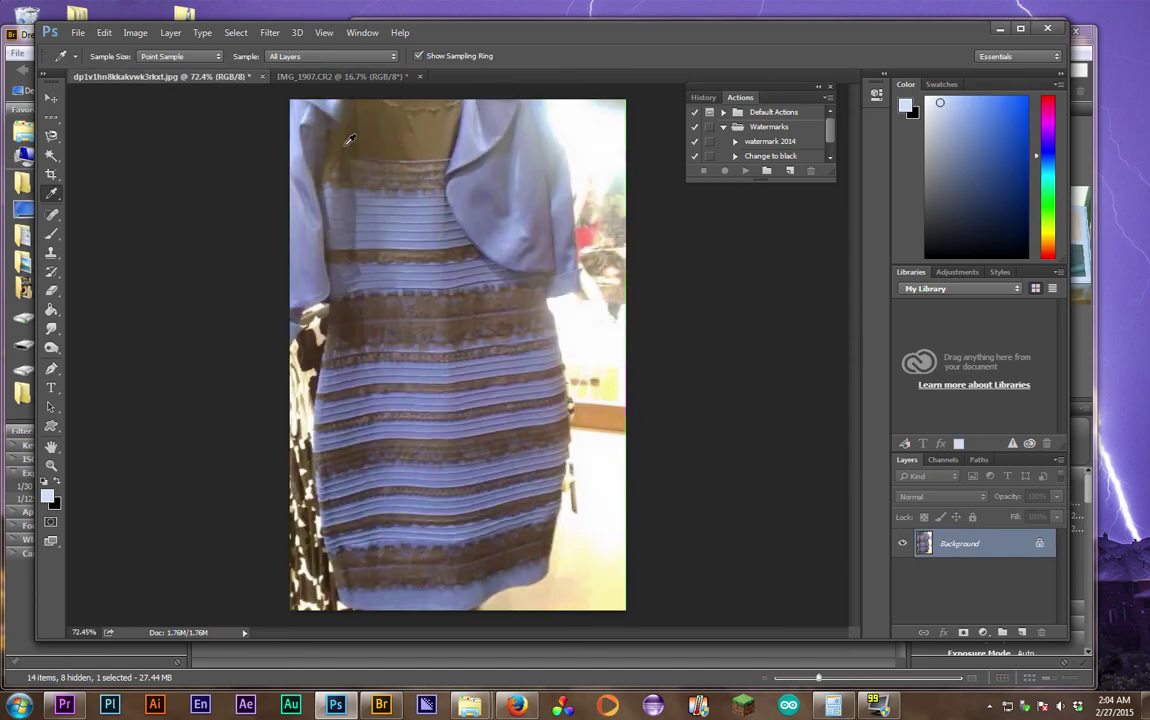
left_click(483, 343)
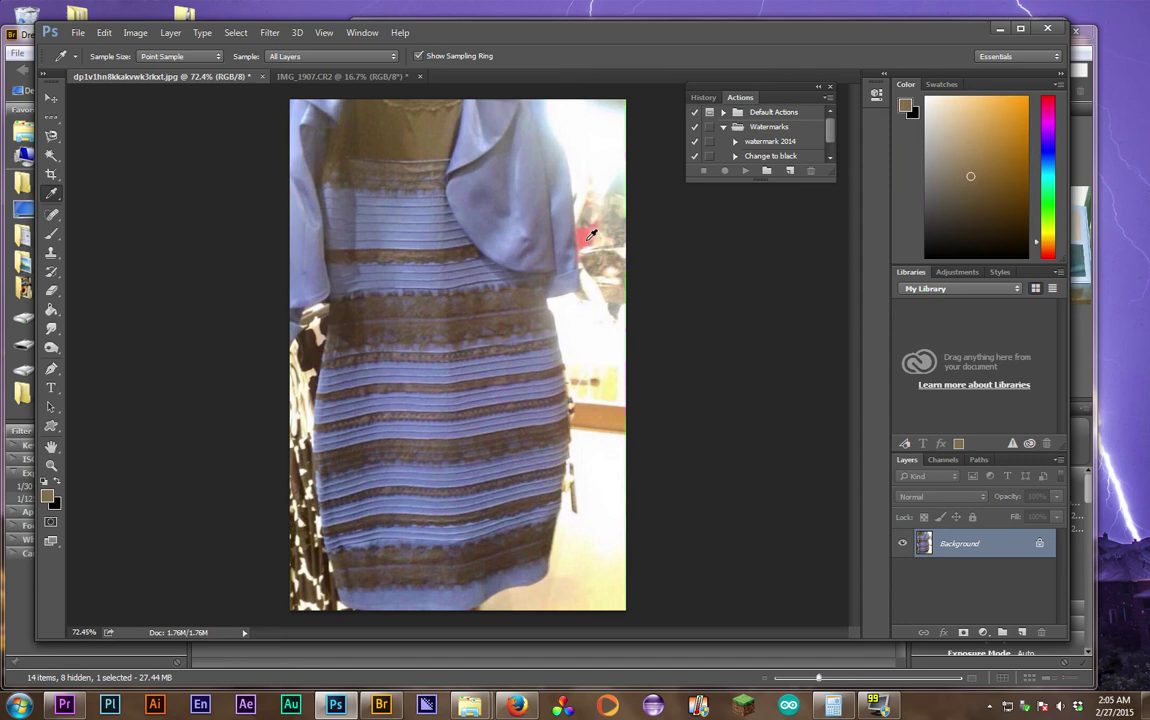
left_click(353, 77)
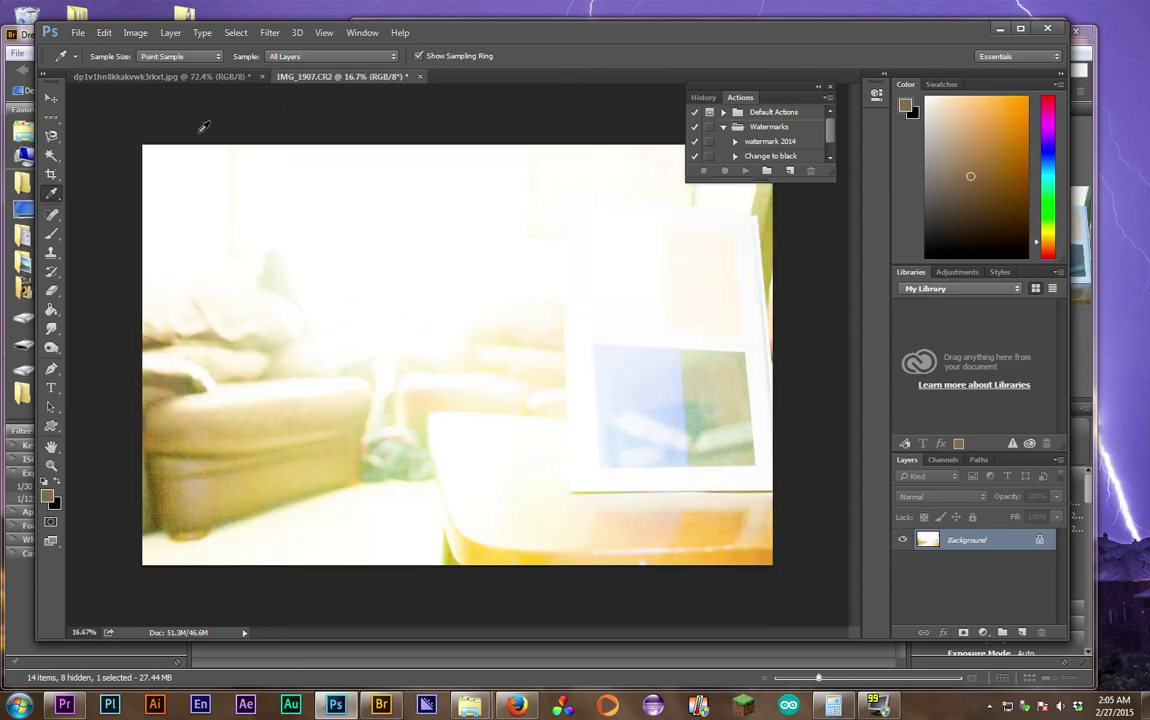
left_click(180, 74)
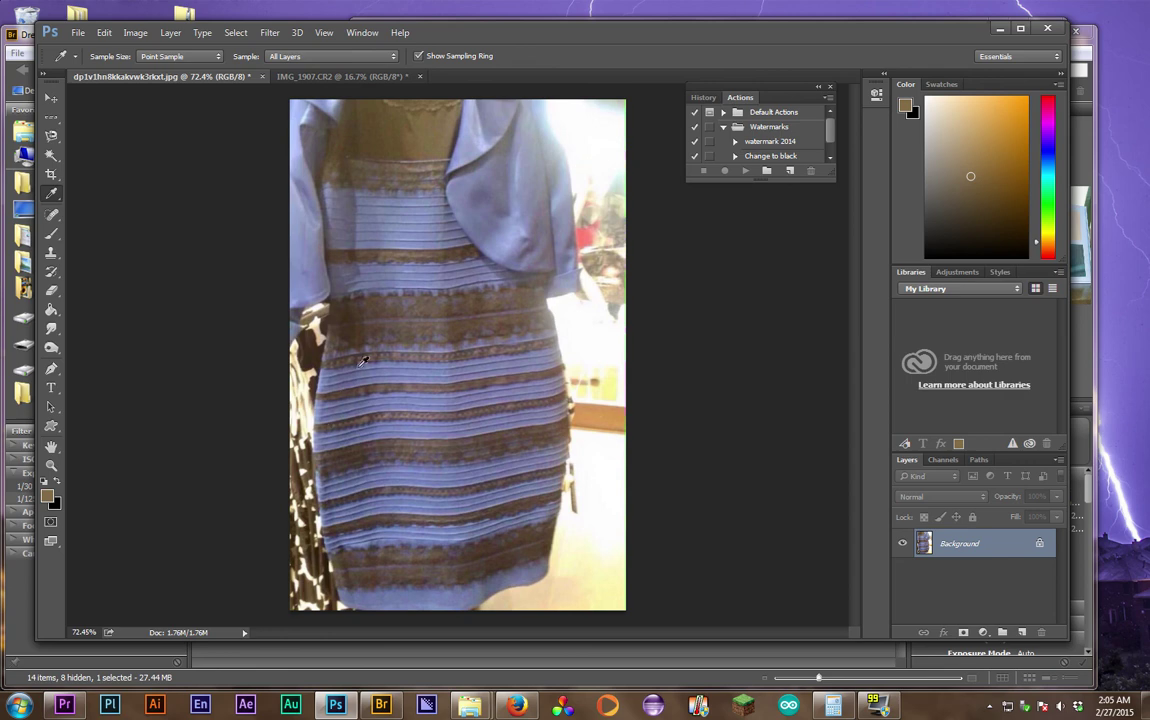